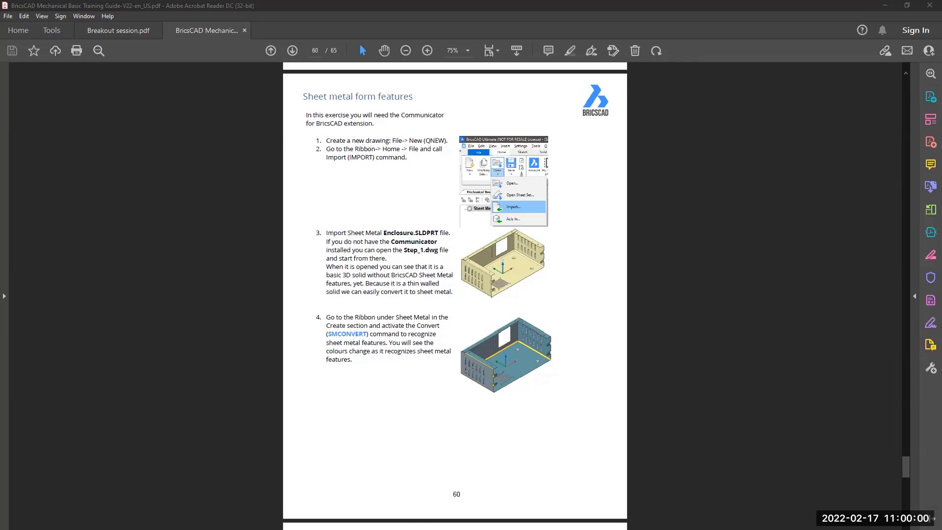
Switch to the browser and read the Bricsys help article on bend tables, covering table structure, rules and die width assignment.
{"action": "key", "text": "alt+Tab"}
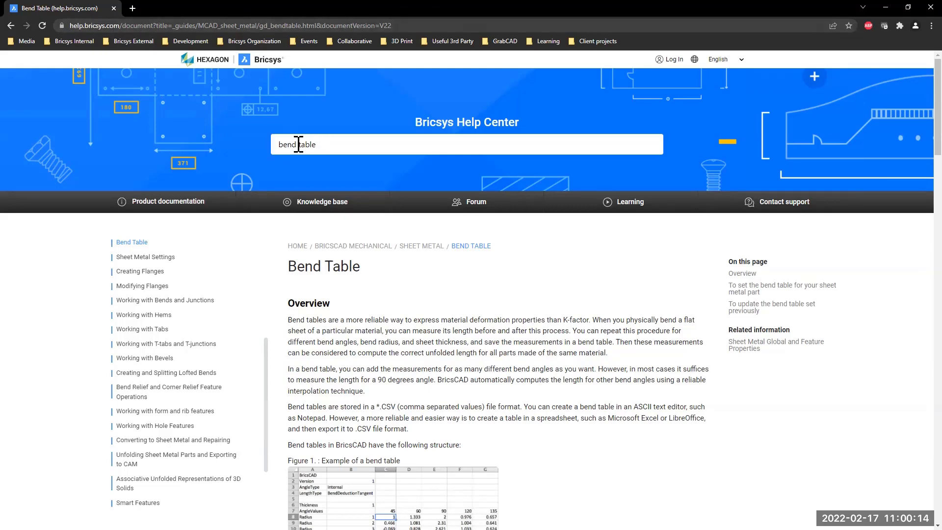
{"action": "scroll", "coordinate": [339, 270], "scroll_direction": "down", "scroll_amount": 3}
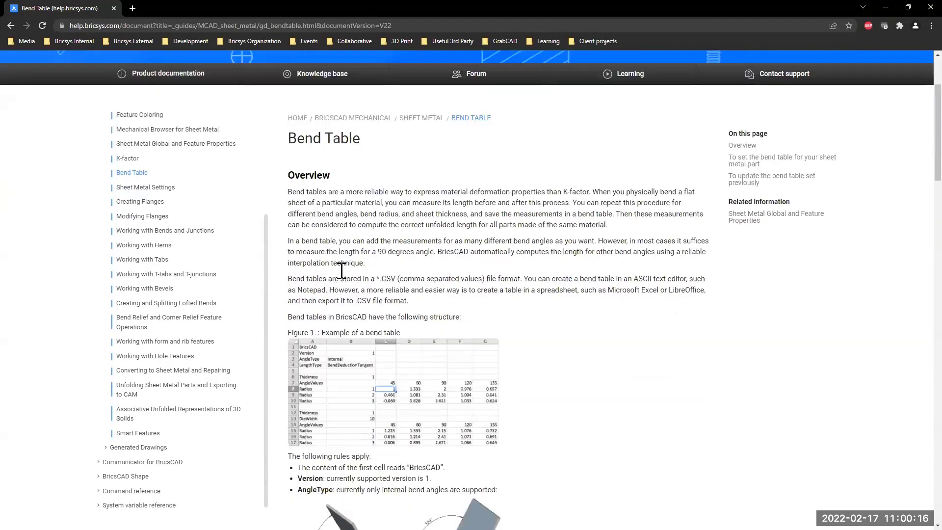
{"action": "scroll", "coordinate": [342, 270], "scroll_direction": "down", "scroll_amount": 2}
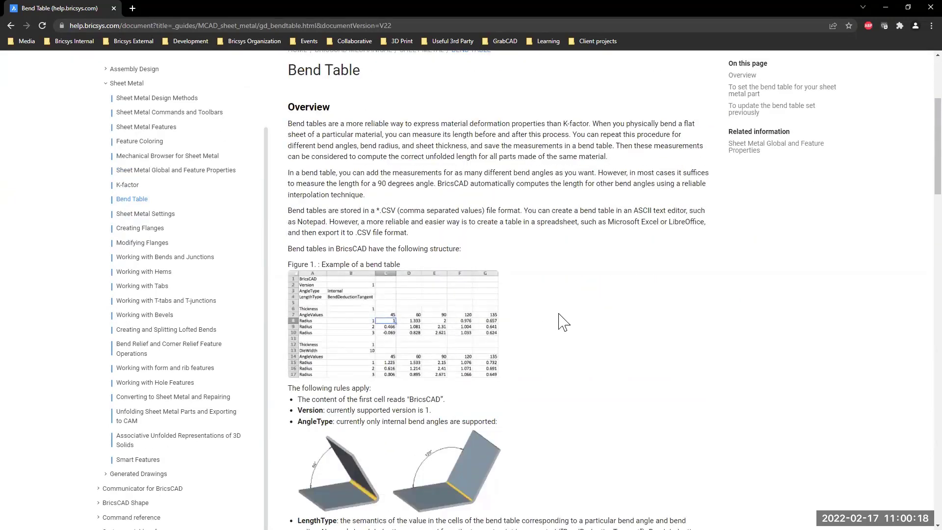
{"action": "scroll", "coordinate": [562, 356], "scroll_direction": "down", "scroll_amount": 1}
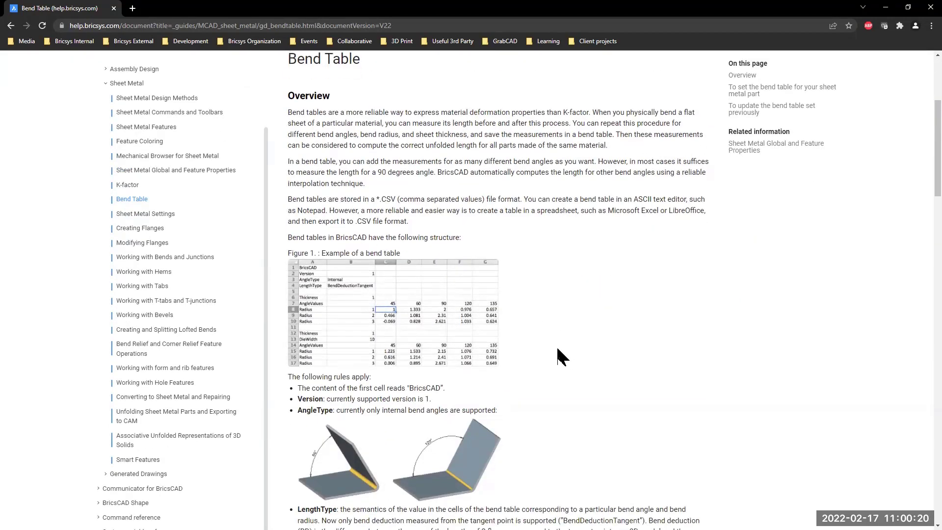
{"action": "scroll", "coordinate": [558, 349], "scroll_direction": "down", "scroll_amount": 6}
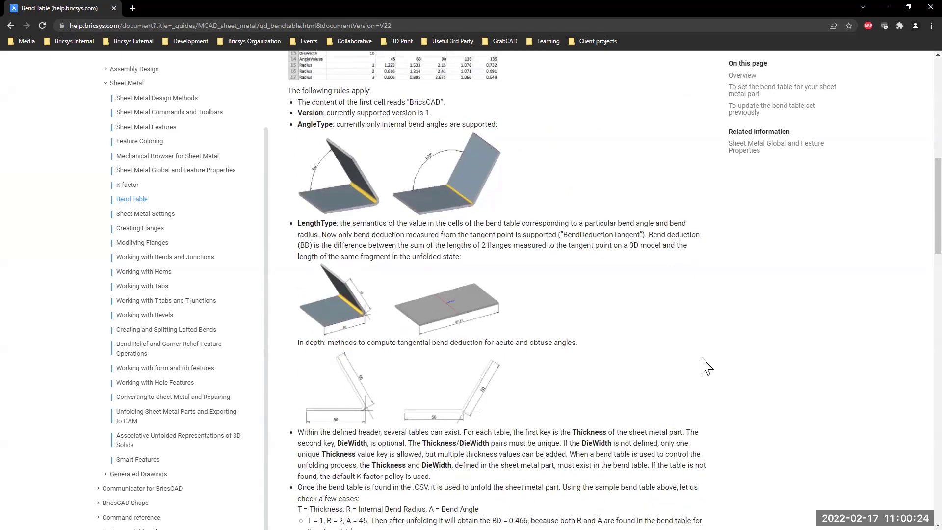
{"action": "scroll", "coordinate": [705, 365], "scroll_direction": "down", "scroll_amount": 2}
{"action": "scroll", "coordinate": [704, 365], "scroll_direction": "down", "scroll_amount": 4}
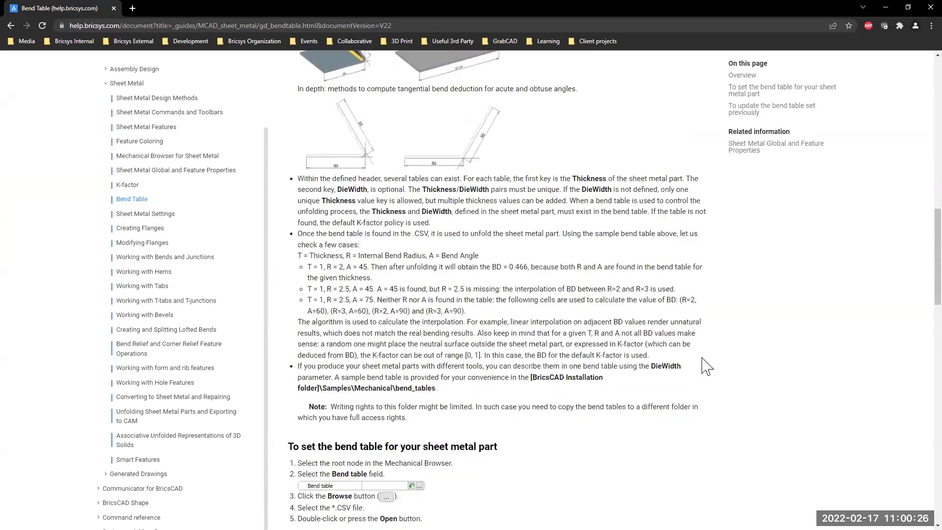
{"action": "scroll", "coordinate": [705, 366], "scroll_direction": "down", "scroll_amount": 6}
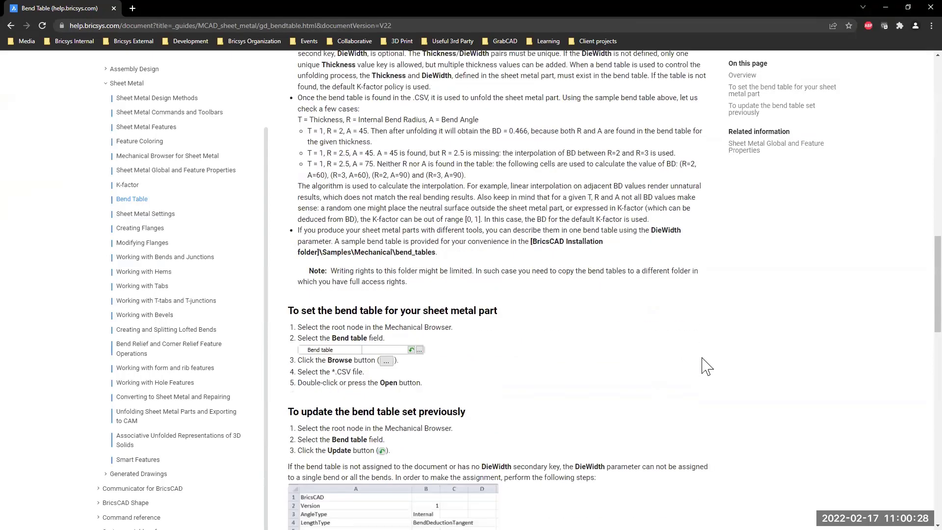
{"action": "scroll", "coordinate": [705, 366], "scroll_direction": "down", "scroll_amount": 8}
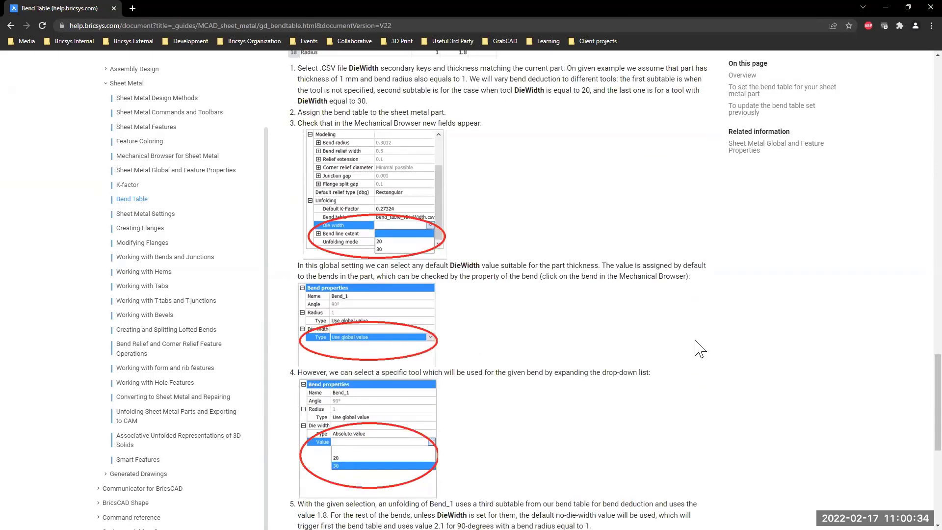
{"action": "scroll", "coordinate": [700, 348], "scroll_direction": "down", "scroll_amount": 3}
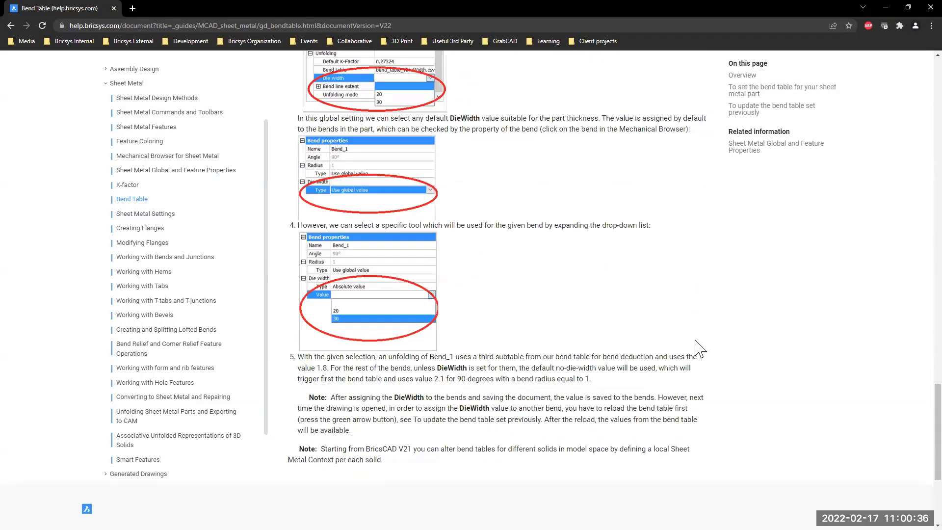
{"action": "scroll", "coordinate": [720, 332], "scroll_direction": "up", "scroll_amount": 15}
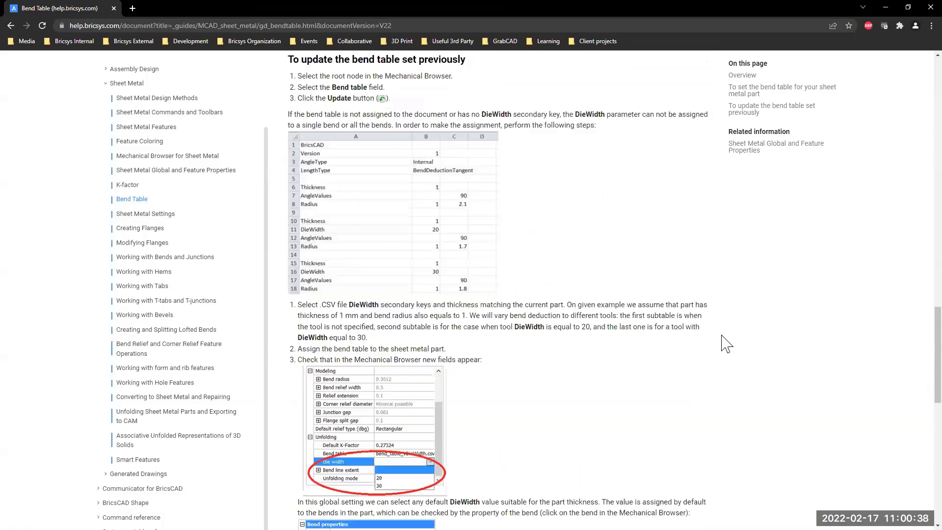
{"action": "scroll", "coordinate": [721, 343], "scroll_direction": "up", "scroll_amount": 10}
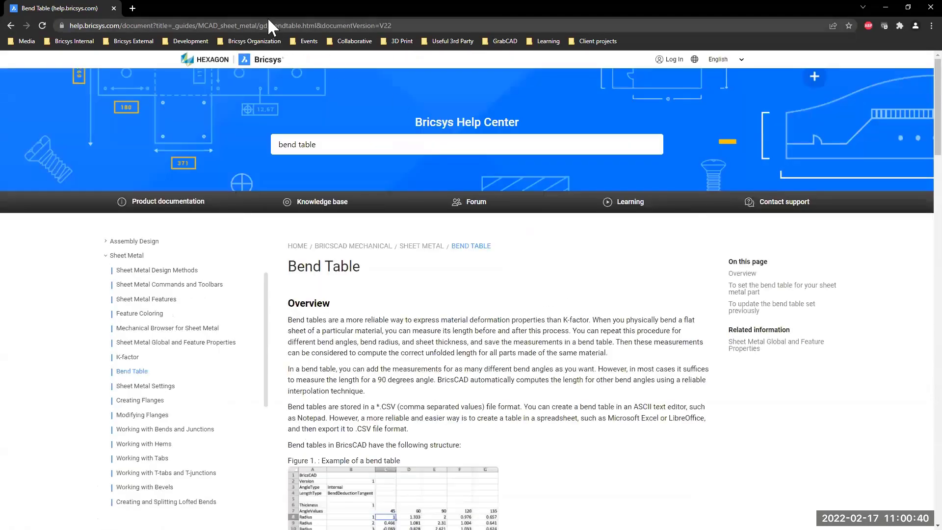
{"action": "key", "text": "alt+Tab"}
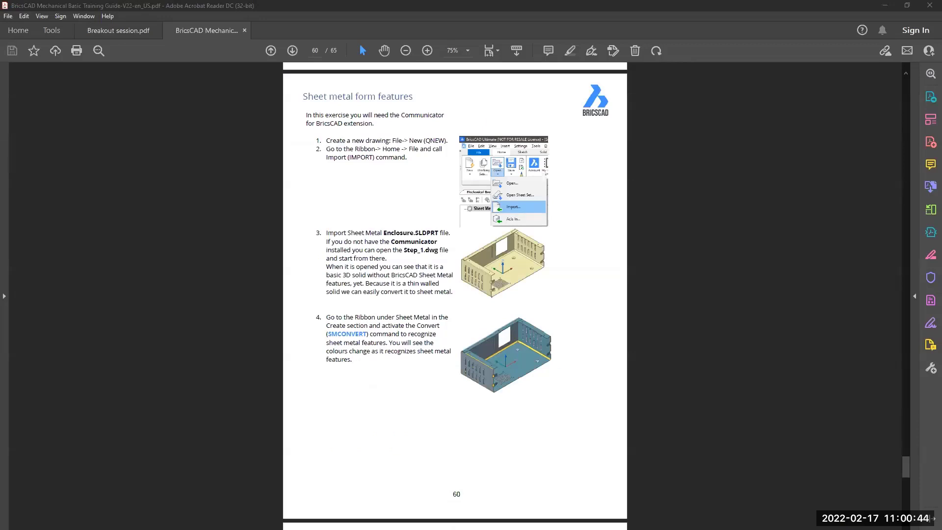
Switch to BricsCAD and create a new drawing from the Mechanical-mm template.
{"action": "left_click", "coordinate": [706, 17]}
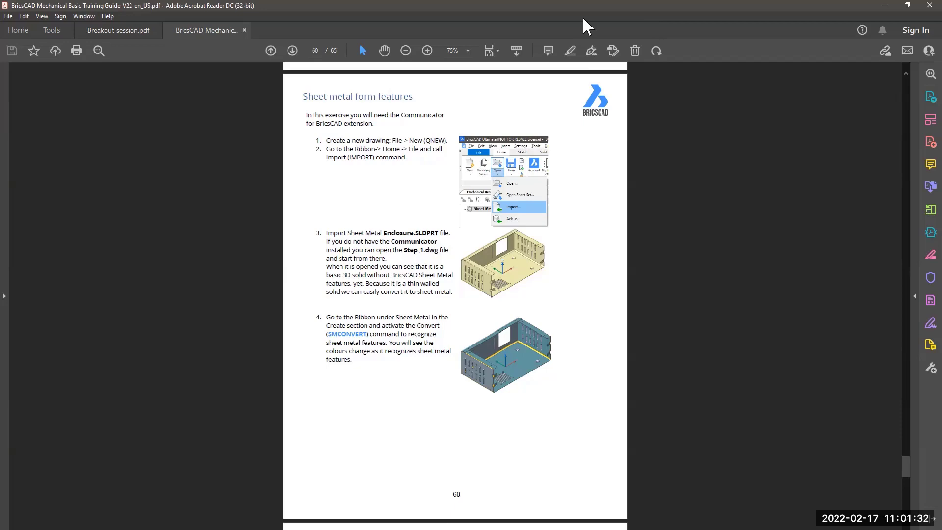
{"action": "key", "text": "alt+Tab"}
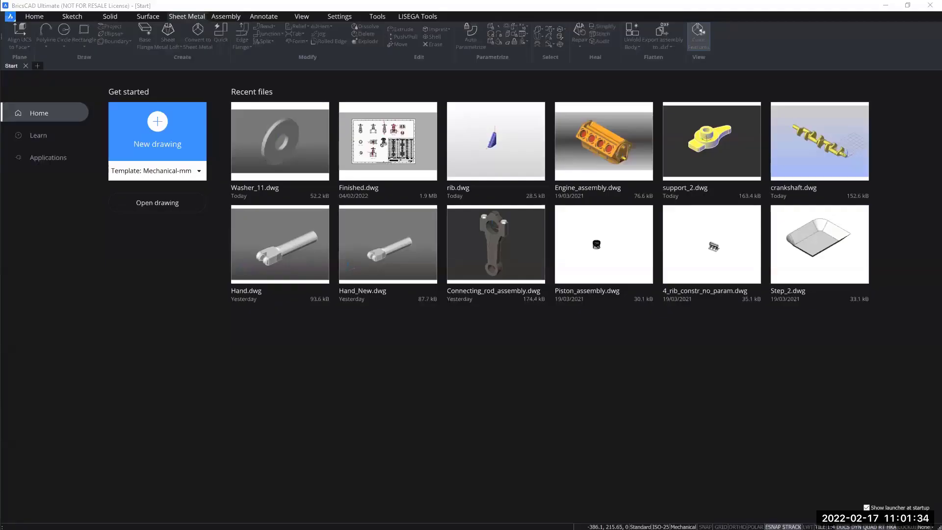
{"action": "left_click", "coordinate": [147, 140]}
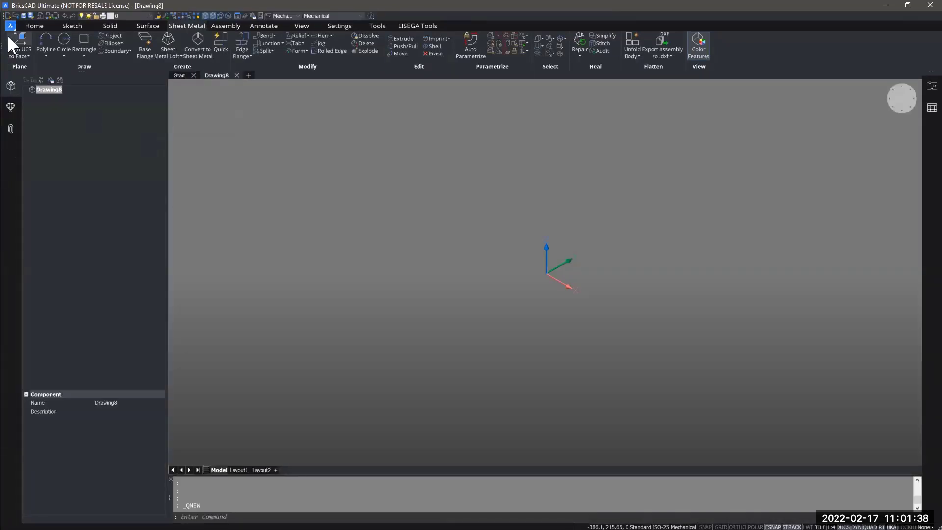
Import Sheet Metal Enclosure.SLDPRT from the Starter Files folder of 11_Sheet_Metal_form_features into the drawing.
{"action": "left_click", "coordinate": [10, 25]}
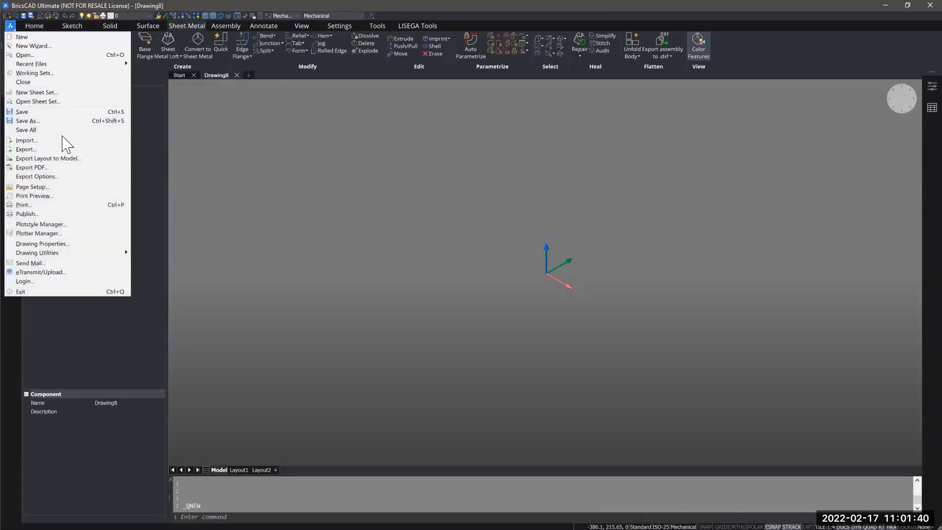
{"action": "left_click", "coordinate": [27, 140]}
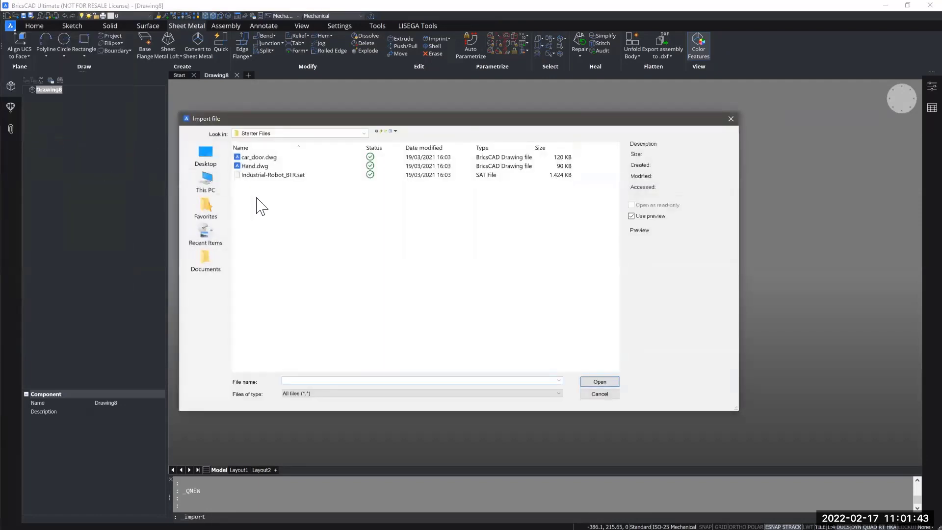
{"action": "left_click", "coordinate": [380, 131]}
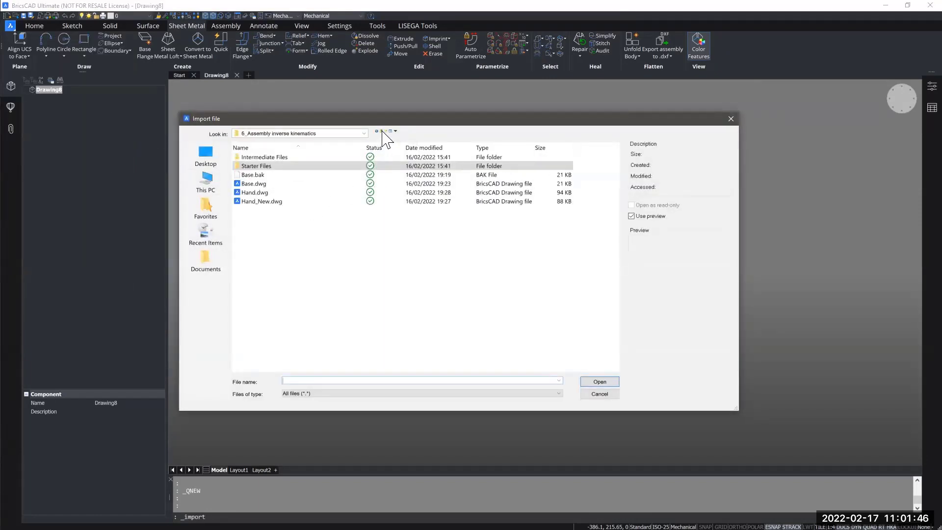
{"action": "left_click", "coordinate": [381, 132]}
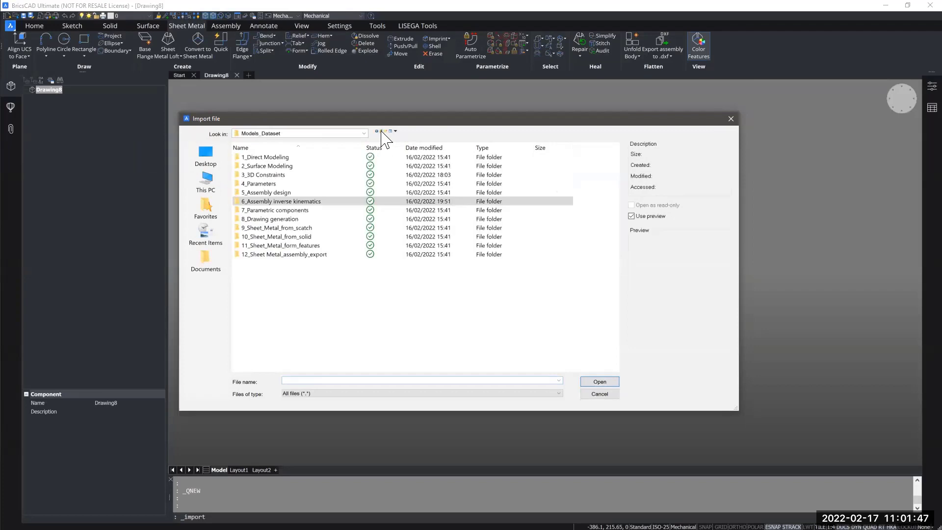
{"action": "double_click", "coordinate": [293, 246]}
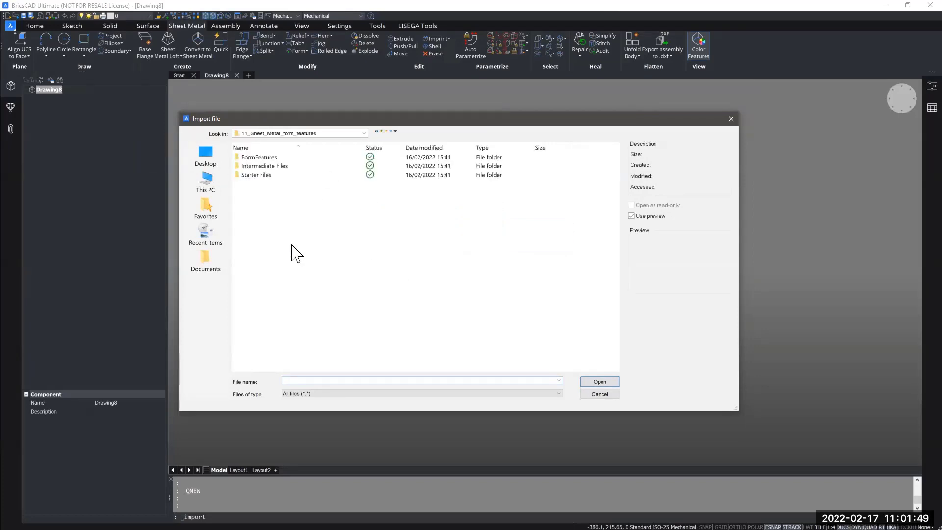
{"action": "double_click", "coordinate": [268, 176]}
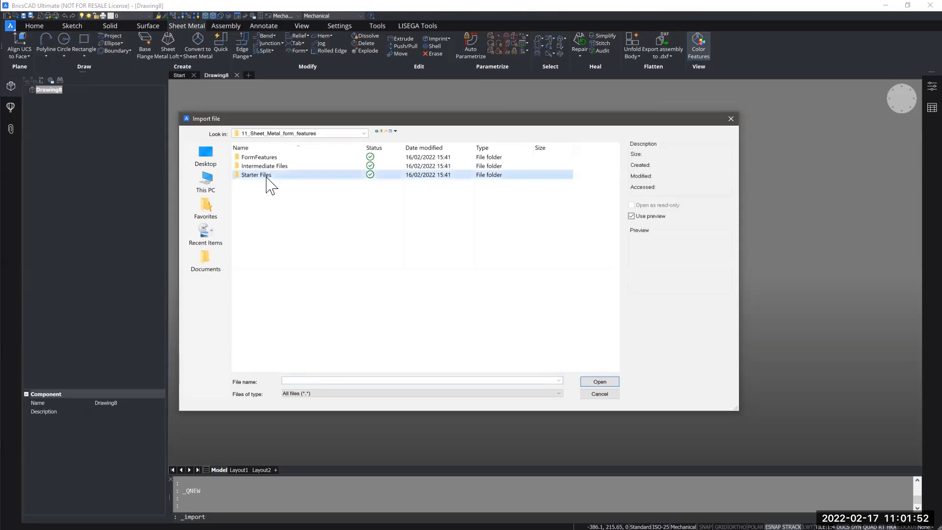
{"action": "left_click", "coordinate": [272, 158]}
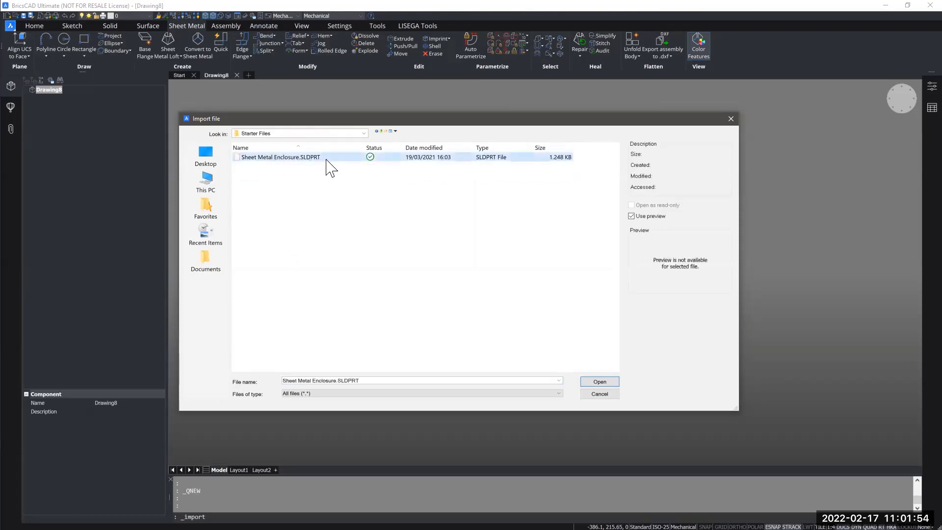
{"action": "left_click", "coordinate": [595, 383]}
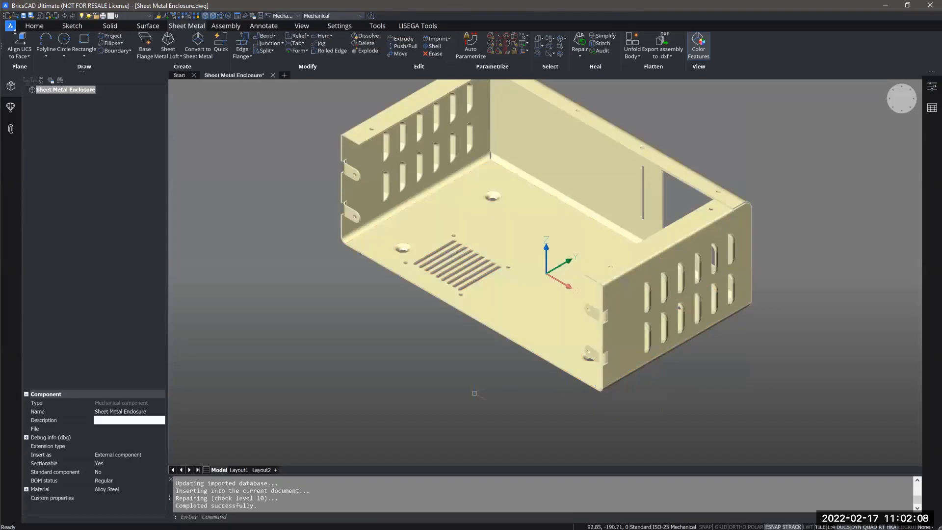
Examine the imported enclosure solid from several sides, including its open front, corner tabs and side louvers.
{"action": "middle_click_drag", "start_coordinate": [474, 391], "coordinate": [535, 382]}
{"action": "left_click_drag", "start_coordinate": [534, 383], "coordinate": [552, 381]}
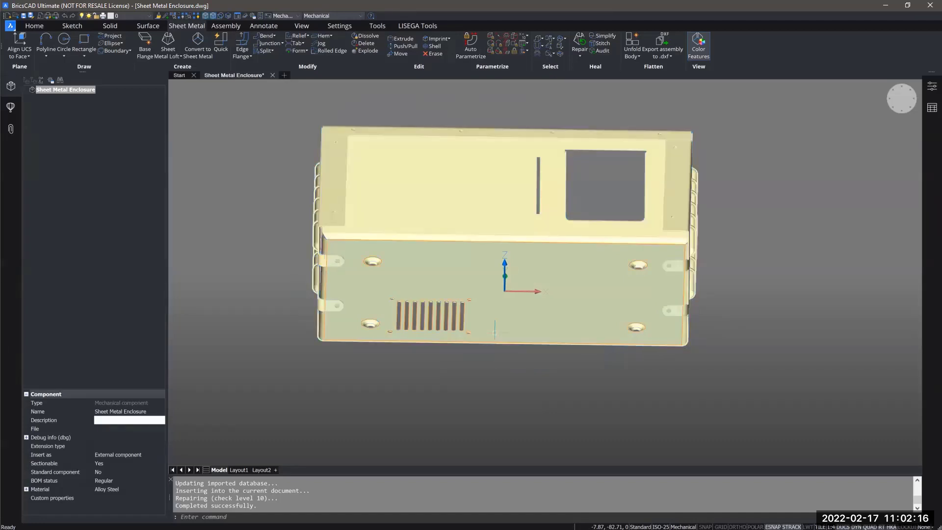
{"action": "middle_click_drag", "start_coordinate": [620, 381], "coordinate": [800, 396], "text": "shift"}
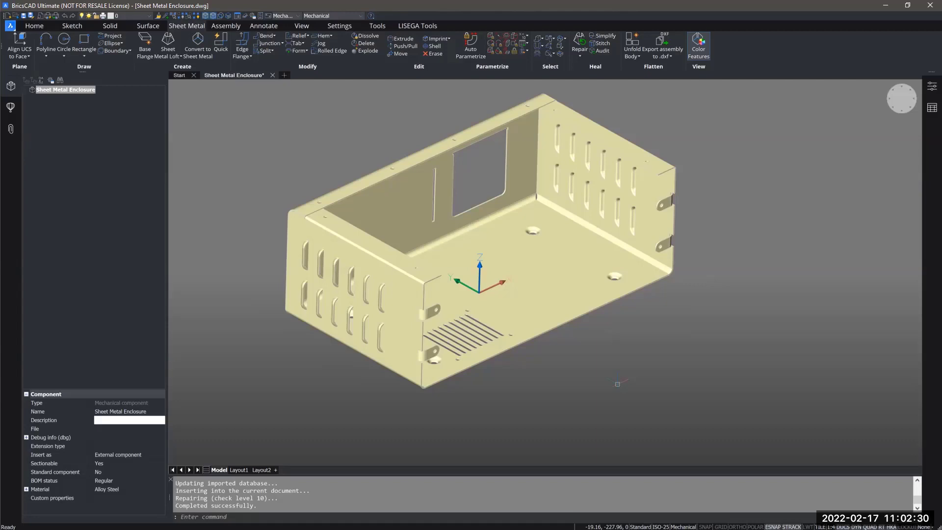
{"action": "middle_click_drag", "start_coordinate": [617, 384], "coordinate": [613, 373], "text": "shift"}
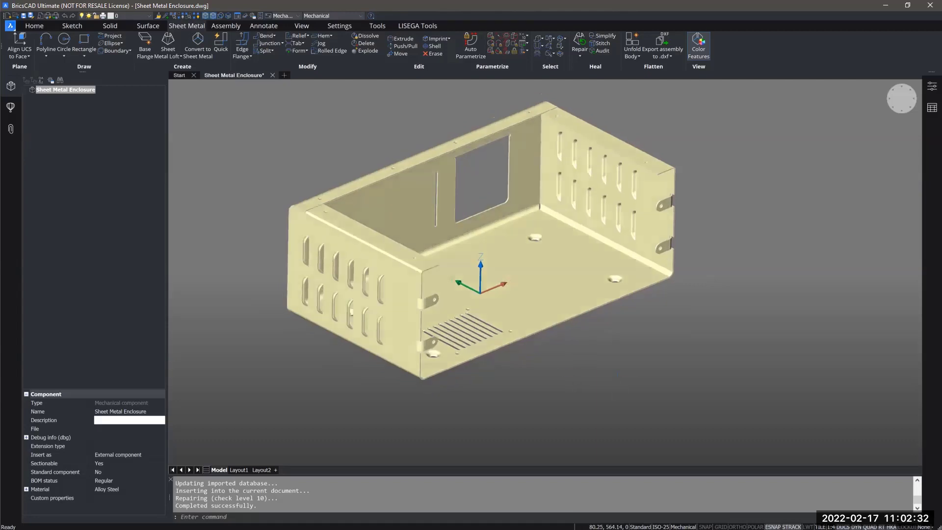
{"action": "middle_click_drag", "start_coordinate": [507, 345], "coordinate": [301, 260], "text": "shift"}
{"action": "scroll", "coordinate": [337, 247], "scroll_direction": "up", "scroll_amount": 6}
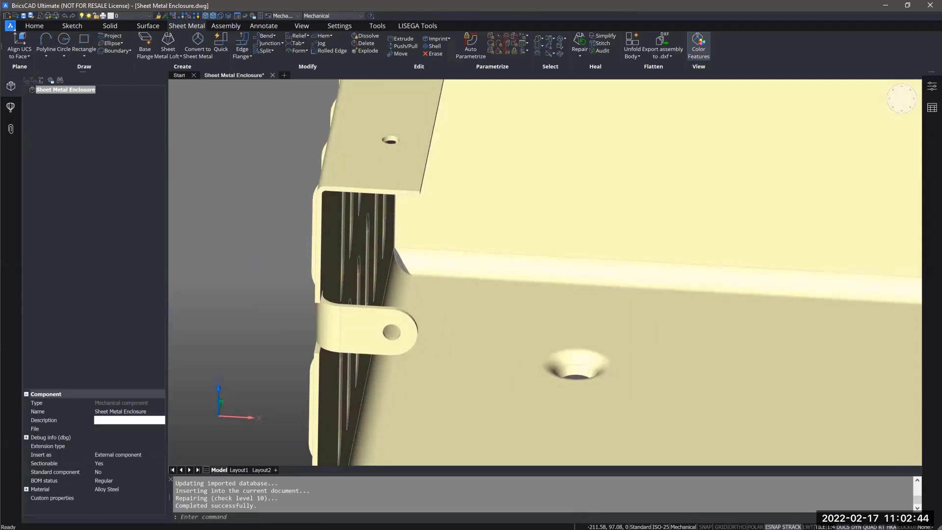
{"action": "scroll", "coordinate": [261, 289], "scroll_direction": "down", "scroll_amount": 6}
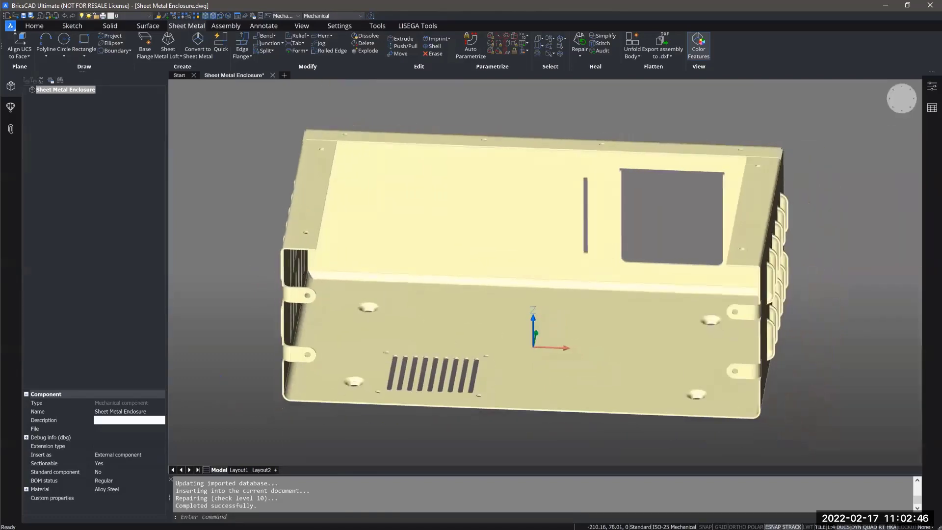
{"action": "middle_click_drag", "start_coordinate": [313, 380], "coordinate": [398, 406], "text": "shift"}
{"action": "left_click_drag", "start_coordinate": [554, 402], "coordinate": [562, 402], "text": "shift"}
{"action": "scroll", "coordinate": [563, 402], "scroll_direction": "down", "scroll_amount": 1}
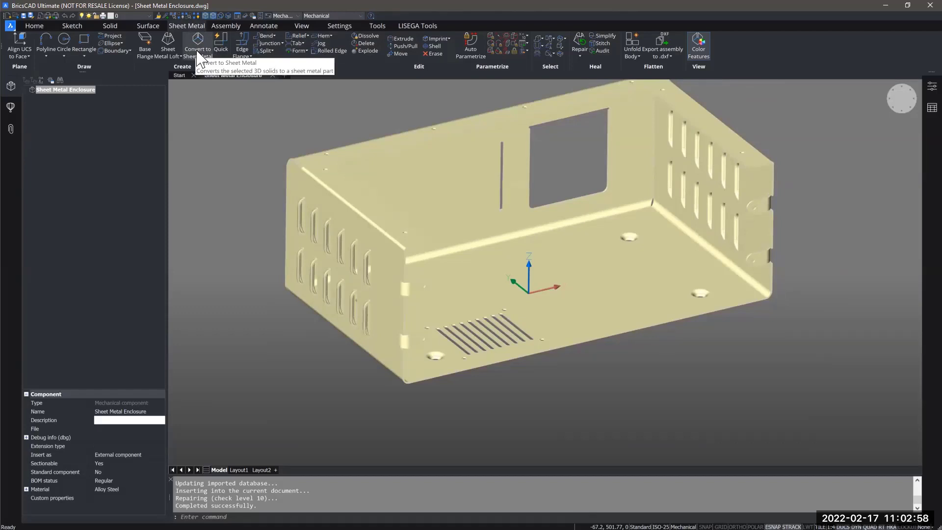
Convert the entire enclosure model to a sheet metal part.
{"action": "left_click", "coordinate": [197, 51]}
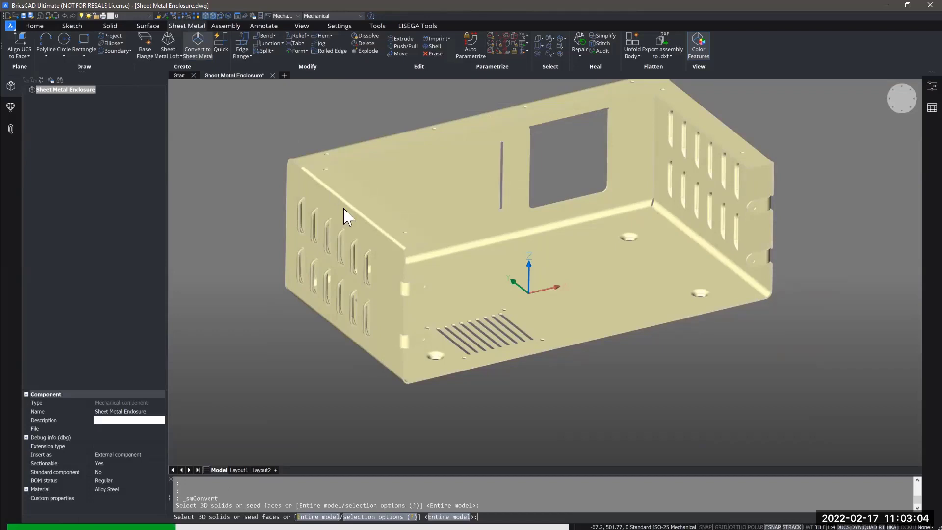
{"action": "key", "text": "Return"}
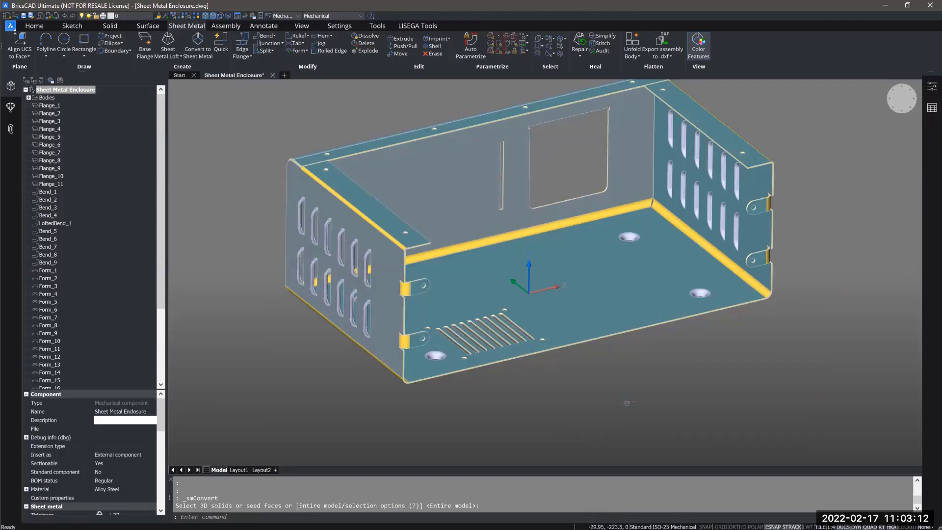
Examine the converted enclosure's color-coded features, including the rounded rear upper edge, the bends and the side-wall louvers.
{"action": "middle_click_drag", "start_coordinate": [621, 432], "coordinate": [572, 316], "text": "shift"}
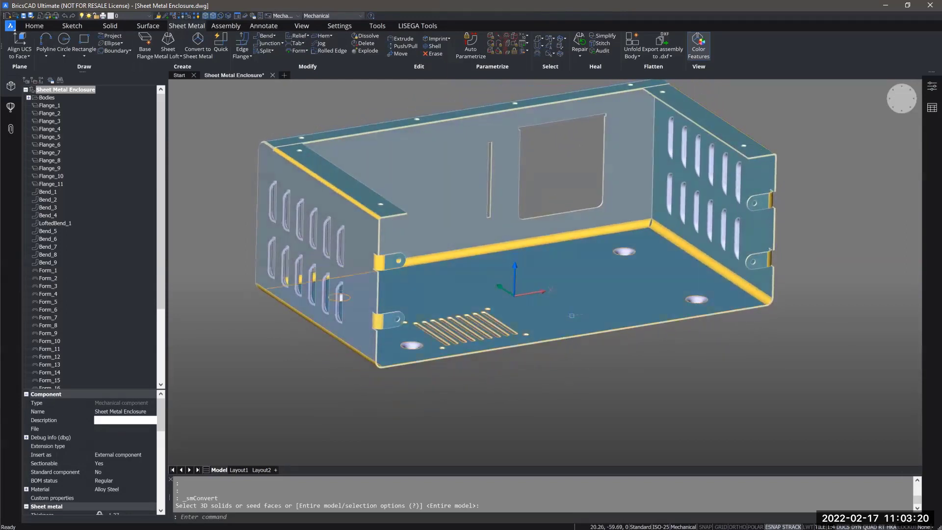
{"action": "middle_click_drag", "start_coordinate": [571, 316], "coordinate": [539, 327], "text": "shift"}
{"action": "middle_click_drag", "start_coordinate": [303, 295], "coordinate": [459, 300], "text": "shift"}
{"action": "scroll", "coordinate": [459, 301], "scroll_direction": "up", "scroll_amount": 5}
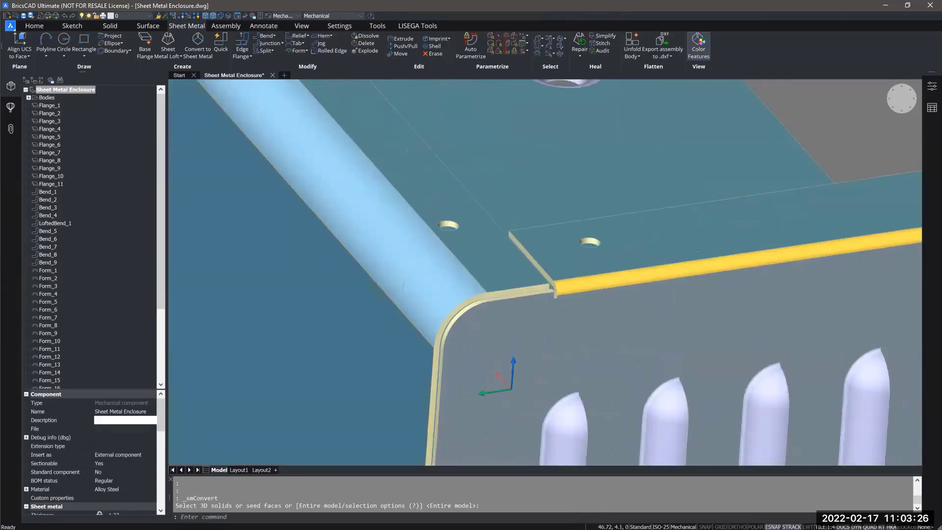
{"action": "scroll", "coordinate": [412, 283], "scroll_direction": "down", "scroll_amount": 5}
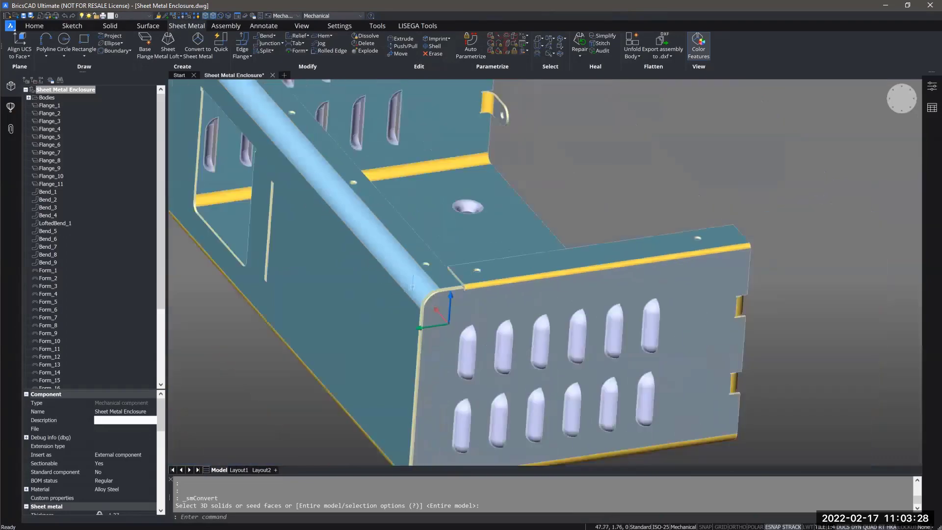
{"action": "middle_click_drag", "start_coordinate": [448, 324], "coordinate": [607, 343], "text": "shift"}
{"action": "scroll", "coordinate": [383, 343], "scroll_direction": "down", "scroll_amount": 1}
{"action": "middle_click_drag", "start_coordinate": [382, 344], "coordinate": [392, 367], "text": "shift"}
{"action": "scroll", "coordinate": [392, 367], "scroll_direction": "up", "scroll_amount": 3}
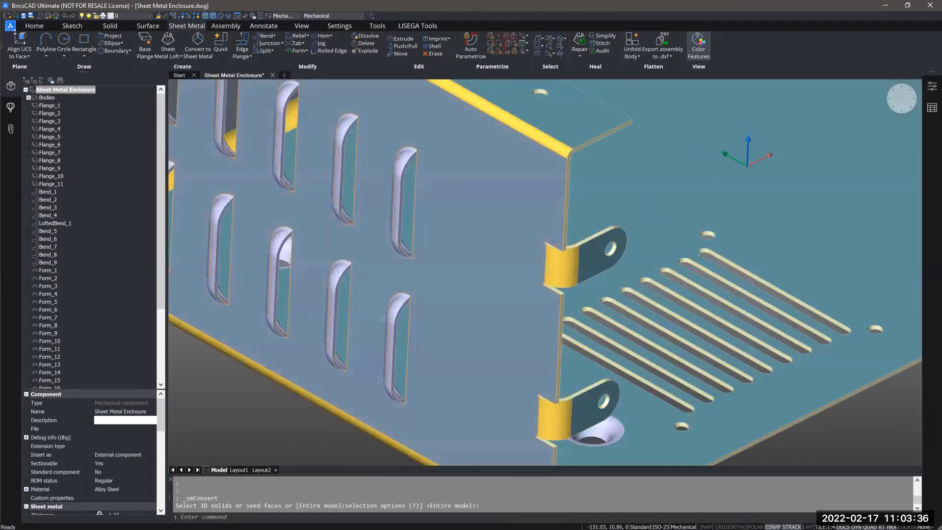
Inspect the Flange_1 and LoftedBend_1 features of the converted enclosure and where they lie on the model.
{"action": "scroll", "coordinate": [397, 300], "scroll_direction": "up", "scroll_amount": 2}
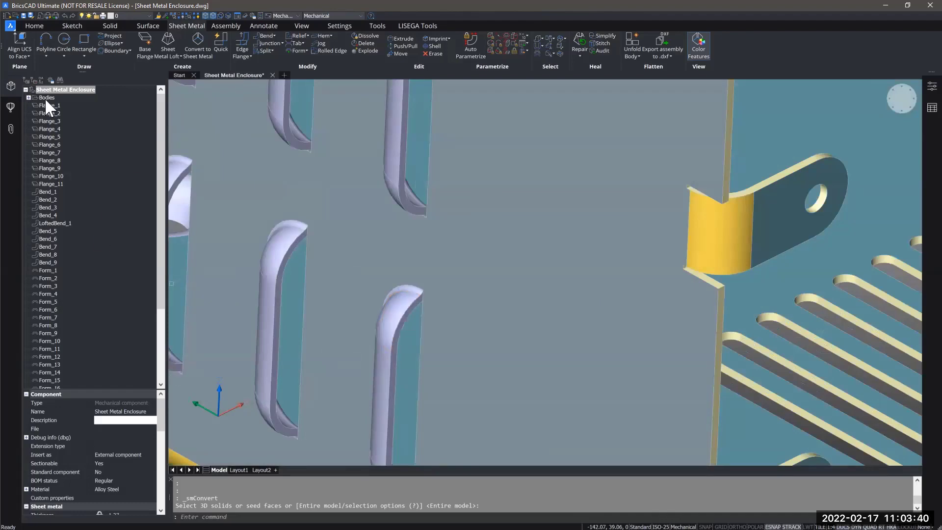
{"action": "scroll", "coordinate": [480, 317], "scroll_direction": "down", "scroll_amount": 1}
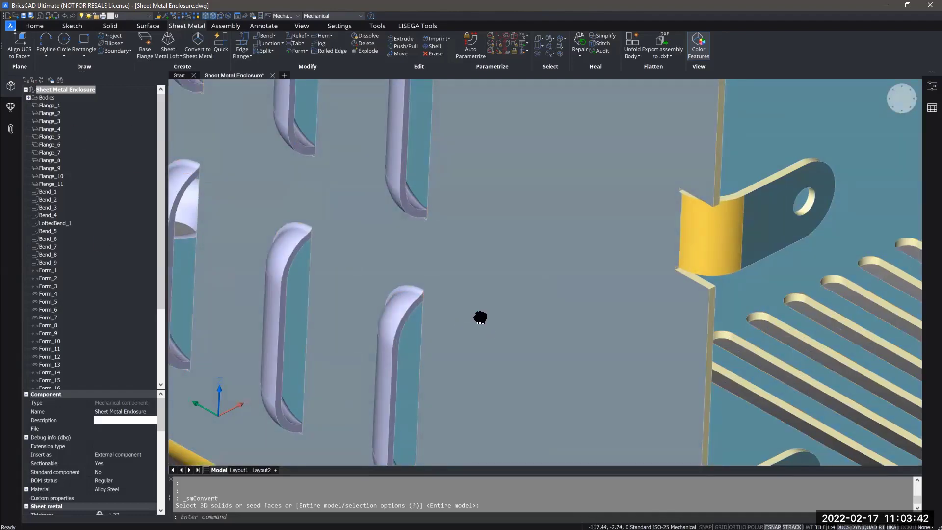
{"action": "middle_click_drag", "start_coordinate": [480, 317], "coordinate": [453, 297]}
{"action": "scroll", "coordinate": [460, 306], "scroll_direction": "down", "scroll_amount": 3}
{"action": "middle_click_drag", "start_coordinate": [489, 324], "coordinate": [462, 328]}
{"action": "scroll", "coordinate": [462, 327], "scroll_direction": "down", "scroll_amount": 3}
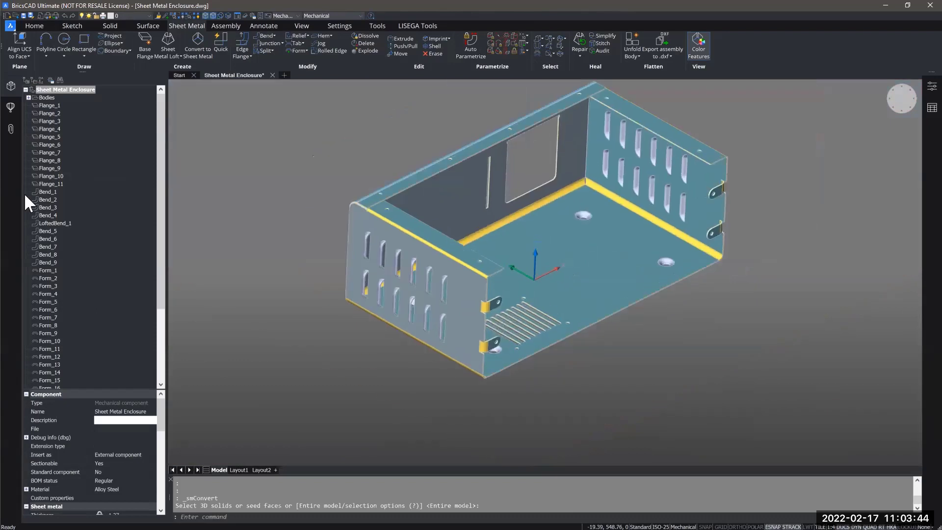
{"action": "left_click", "coordinate": [50, 105]}
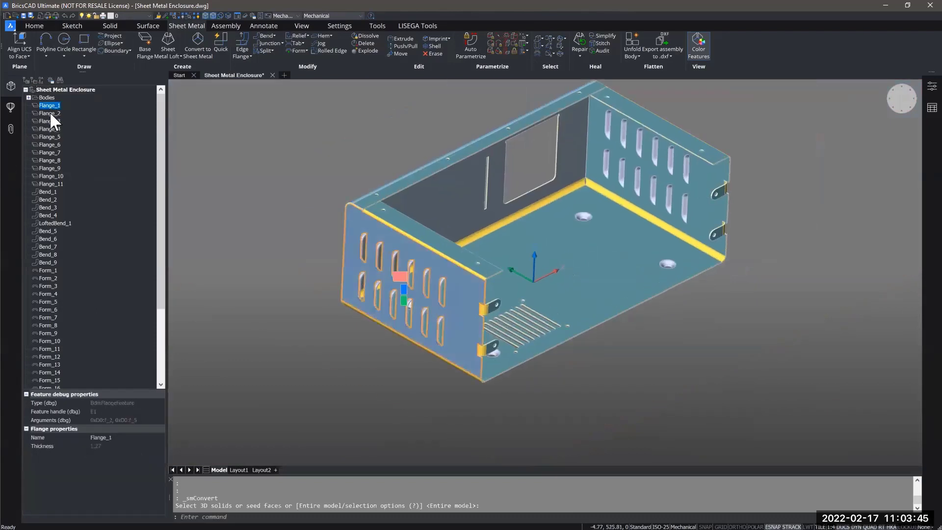
{"action": "left_click", "coordinate": [52, 222]}
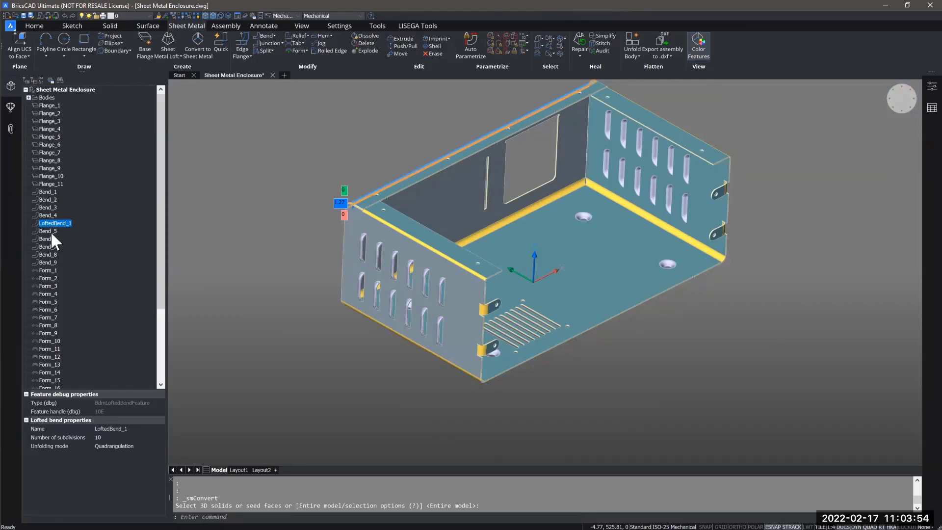
Inspect the Form_1, Form_2 and Form_20 features and where they lie on the floor and the louvered side wall.
{"action": "left_click", "coordinate": [51, 270]}
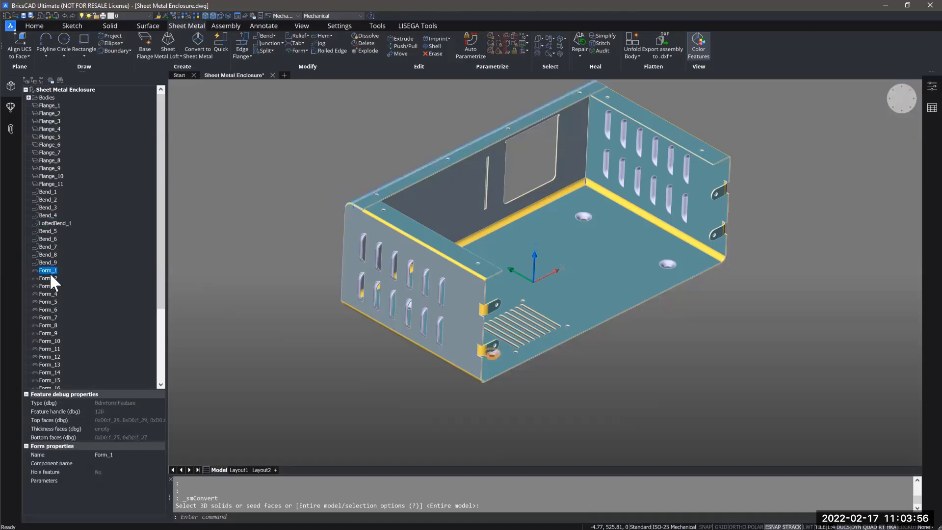
{"action": "left_click", "coordinate": [48, 278]}
{"action": "double_click", "coordinate": [50, 276]}
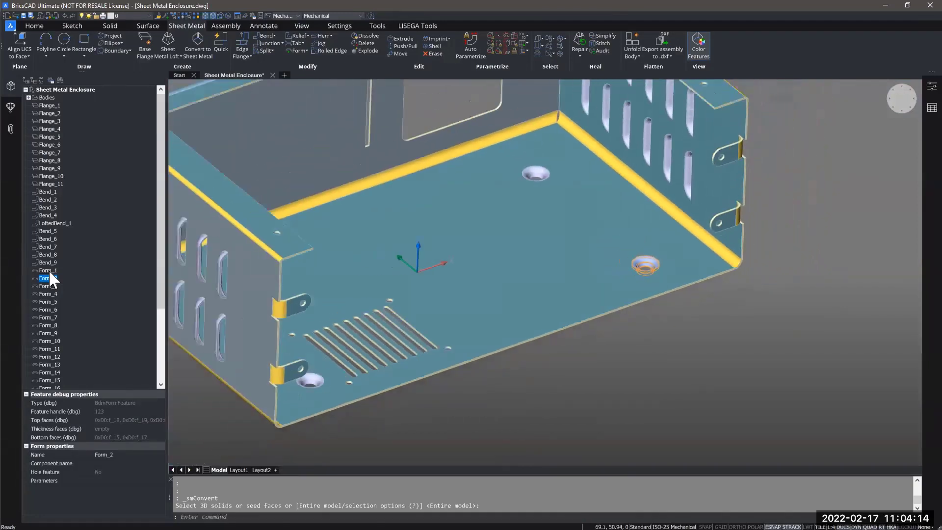
{"action": "scroll", "coordinate": [49, 287], "scroll_direction": "down", "scroll_amount": 3}
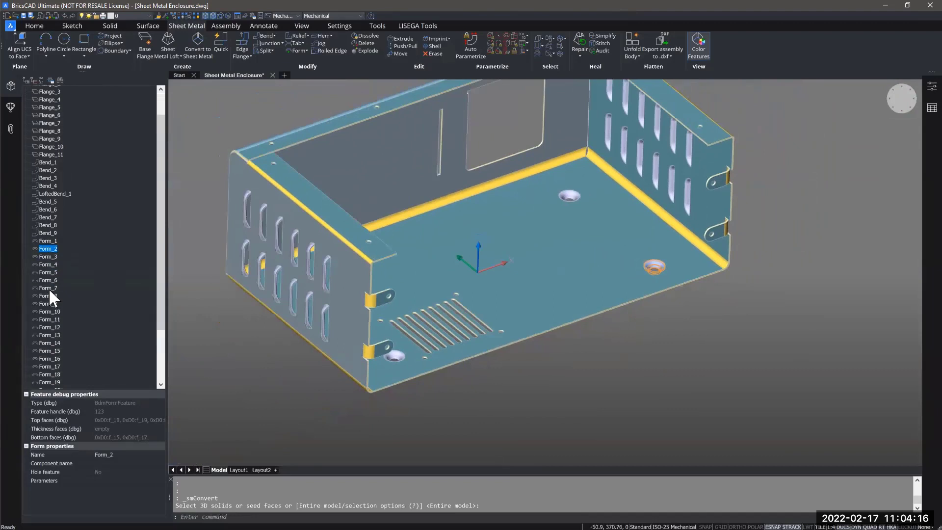
{"action": "left_click", "coordinate": [43, 348]}
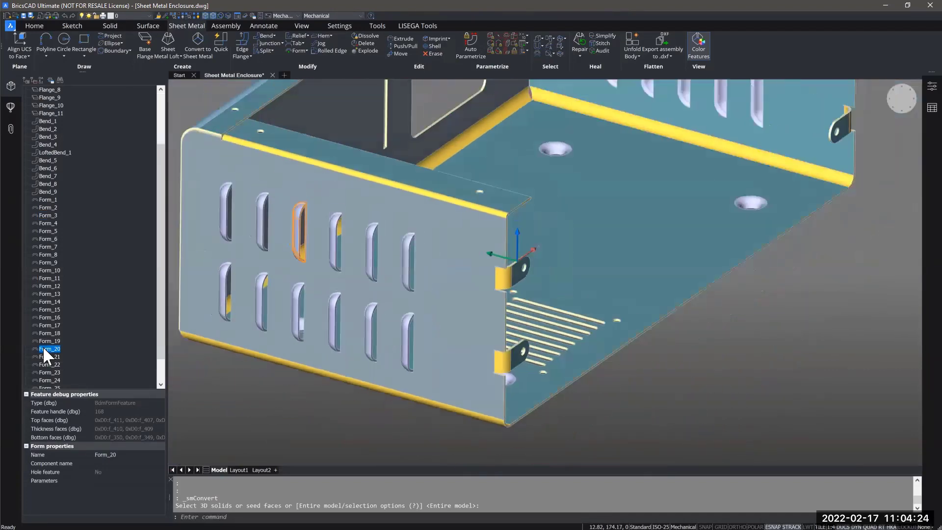
{"action": "scroll", "coordinate": [44, 353], "scroll_direction": "down", "scroll_amount": 2}
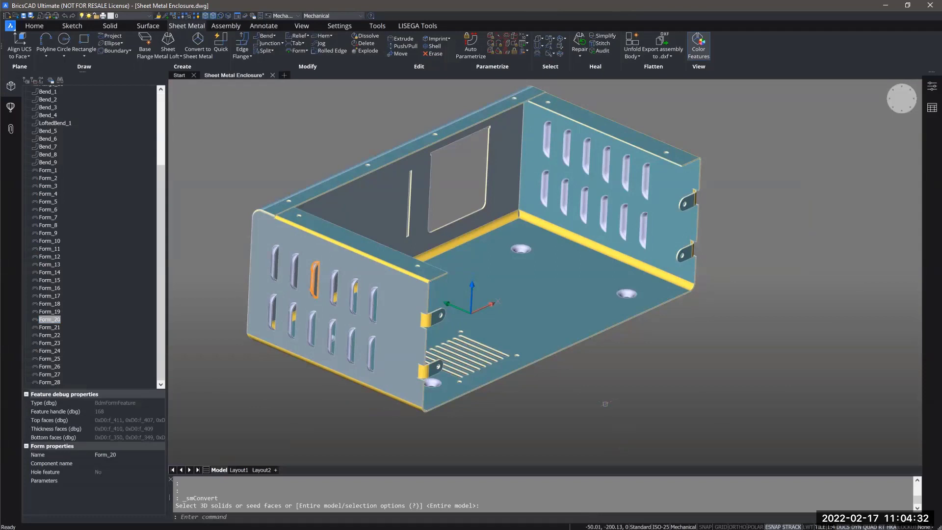
{"action": "middle_click_drag", "start_coordinate": [605, 402], "coordinate": [601, 403]}
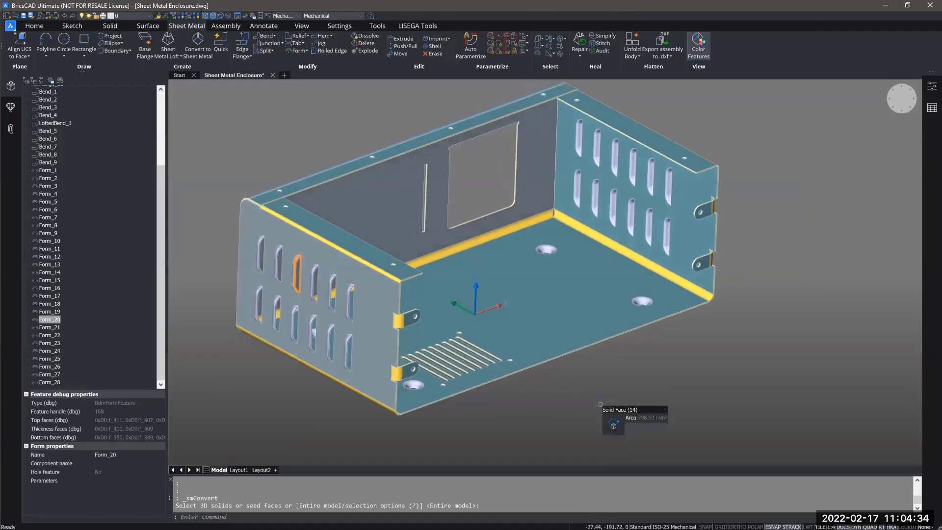
{"action": "key", "text": "Escape"}
{"action": "middle_click_drag", "start_coordinate": [528, 378], "coordinate": [604, 393], "text": "shift"}
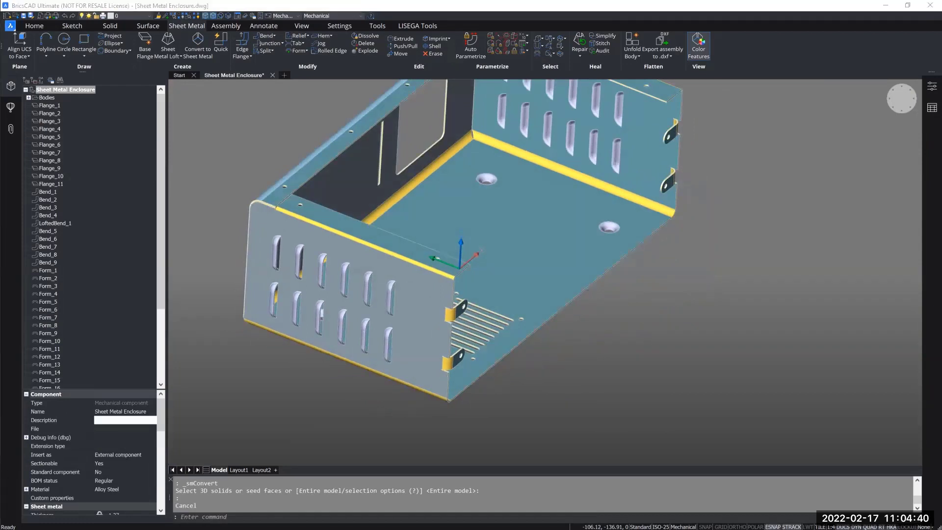
In File Explorer, review the drawings in the FormFeatures folder of Models_Dataset's 11_Sheet_Metal_form_features, then return to BricsCAD.
{"action": "double_click", "coordinate": [397, 206]}
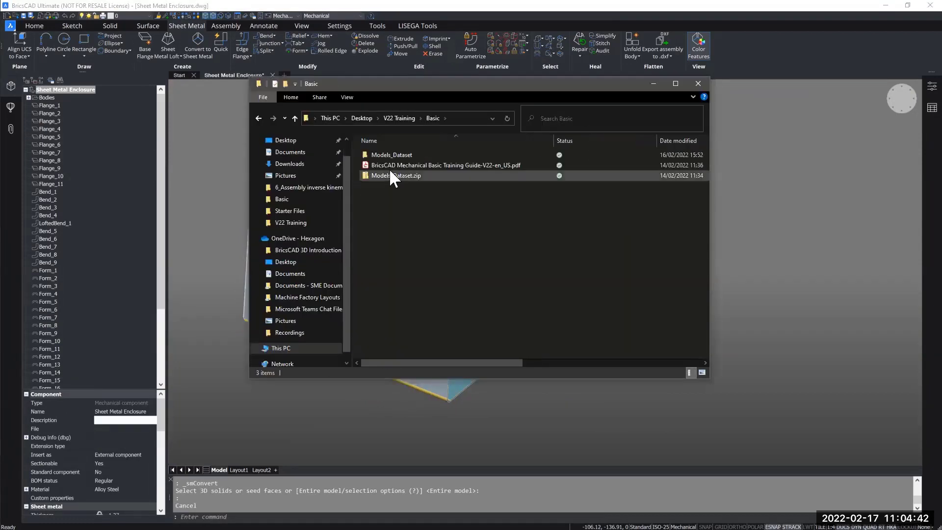
{"action": "double_click", "coordinate": [390, 155]}
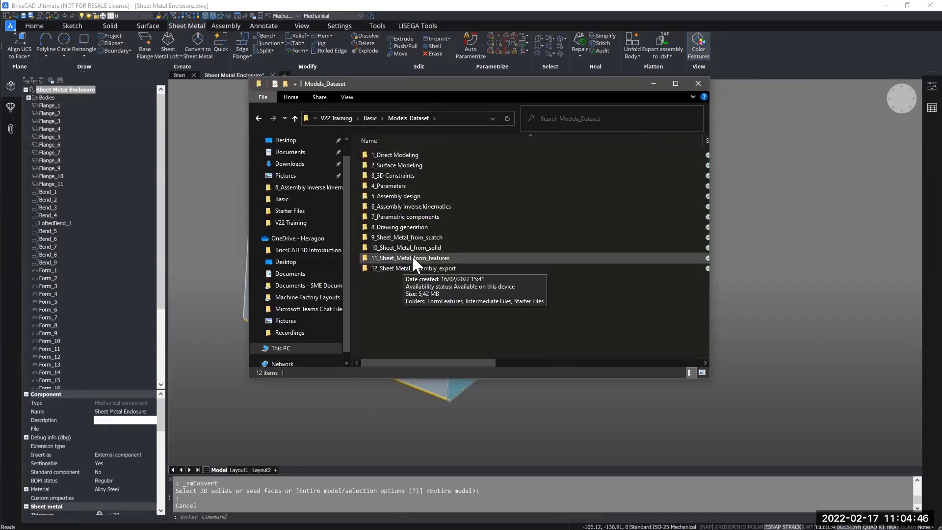
{"action": "double_click", "coordinate": [411, 257]}
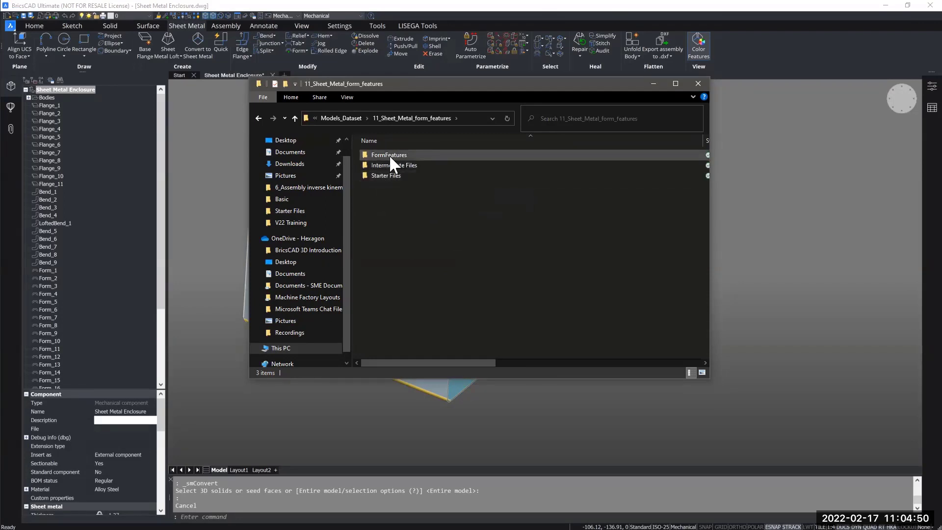
{"action": "double_click", "coordinate": [410, 155]}
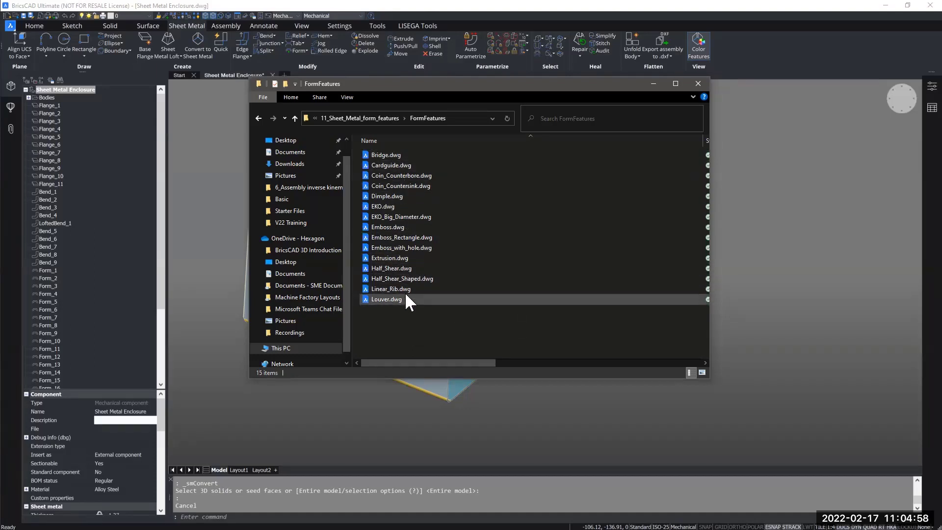
{"action": "left_click", "coordinate": [649, 88]}
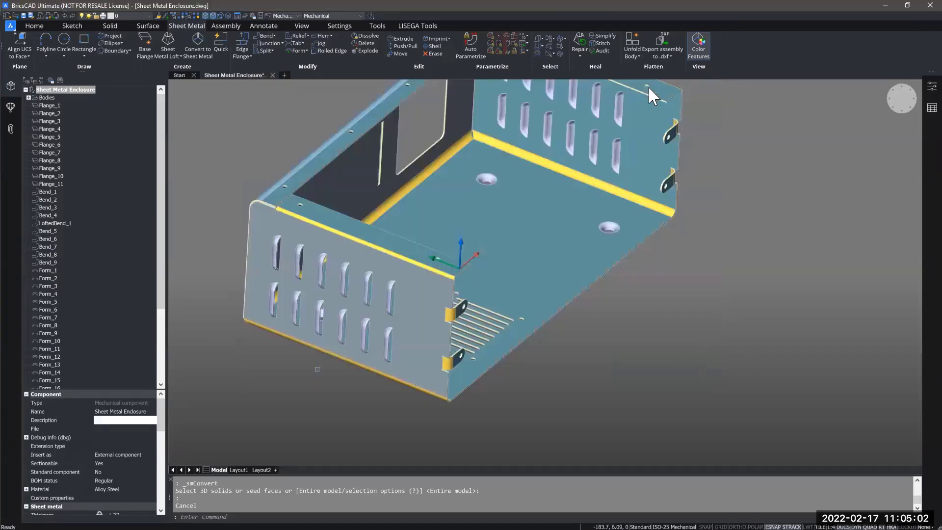
Replace the side wall's lower louver nearest the corner tabs, and all similar form features, with Louver.dwg from the Form Features library folder.
{"action": "scroll", "coordinate": [380, 334], "scroll_direction": "up", "scroll_amount": 6}
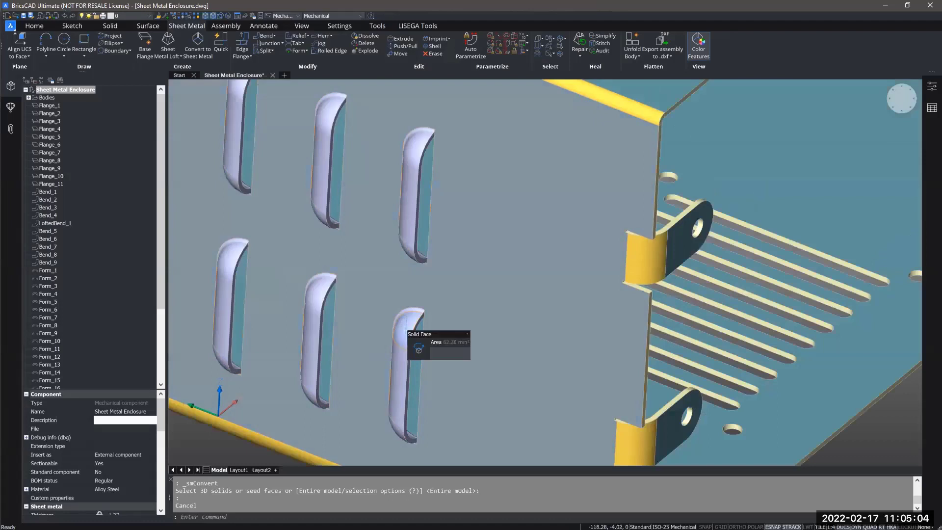
{"action": "mouse_move", "coordinate": [414, 352]}
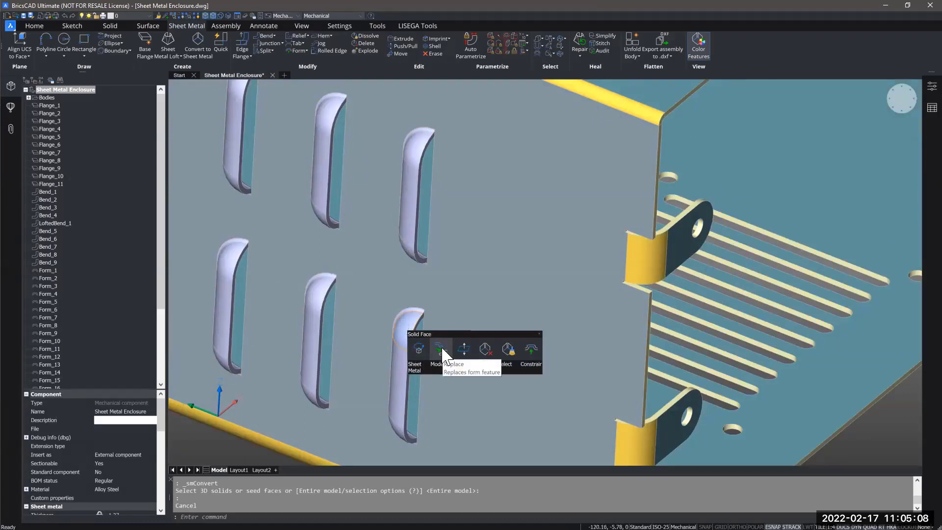
{"action": "mouse_move", "coordinate": [420, 369]}
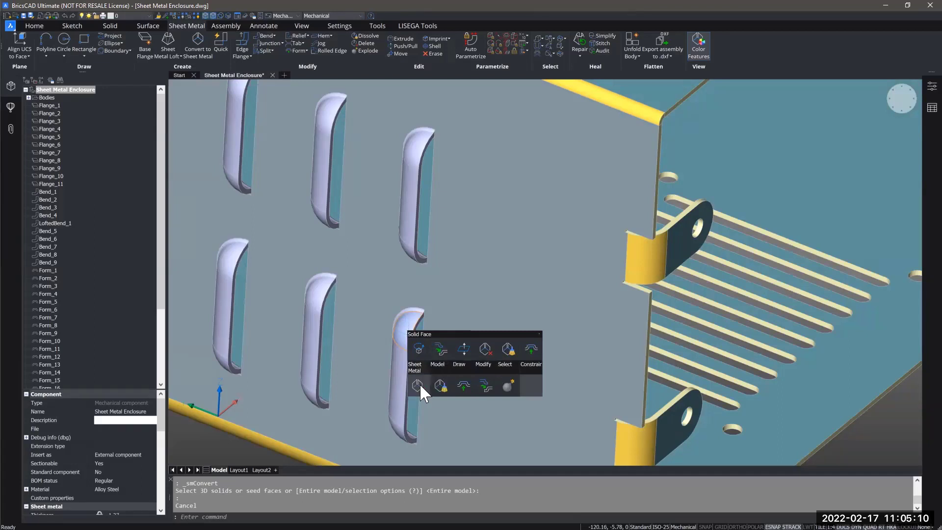
{"action": "left_click", "coordinate": [486, 386]}
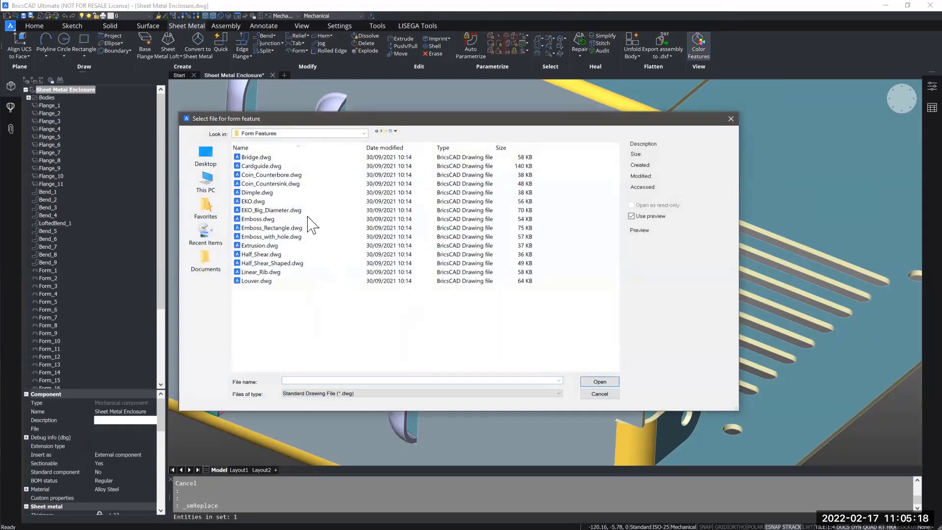
{"action": "left_click", "coordinate": [382, 132]}
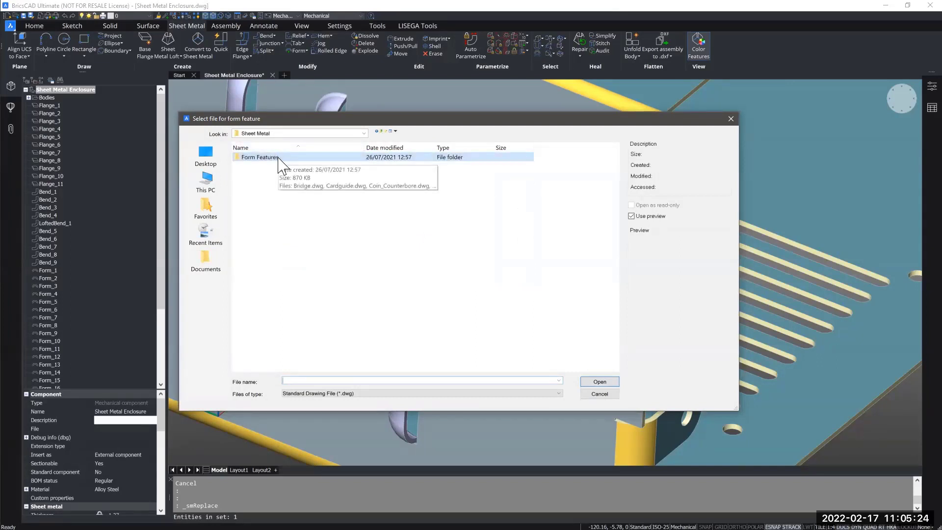
{"action": "double_click", "coordinate": [278, 157]}
{"action": "left_click", "coordinate": [270, 281]}
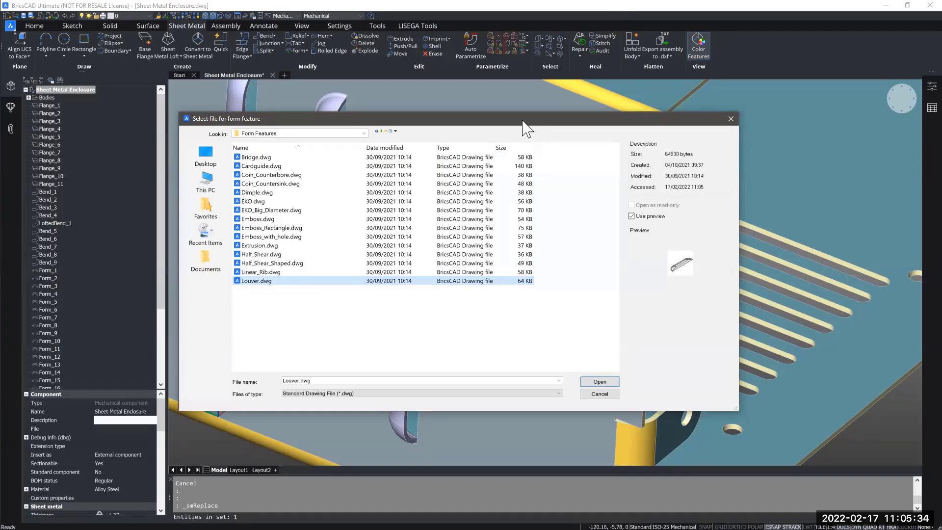
{"action": "left_click_drag", "start_coordinate": [577, 130], "coordinate": [644, 127]}
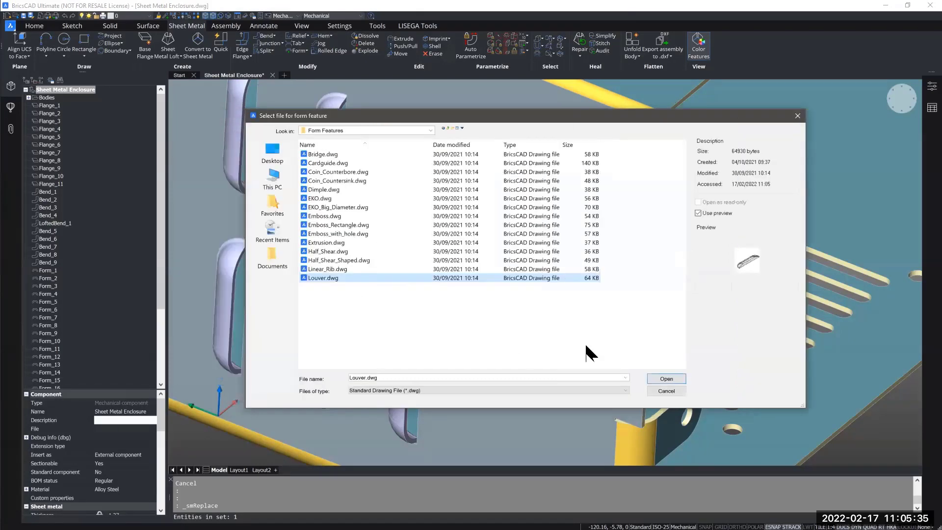
{"action": "left_click", "coordinate": [667, 379]}
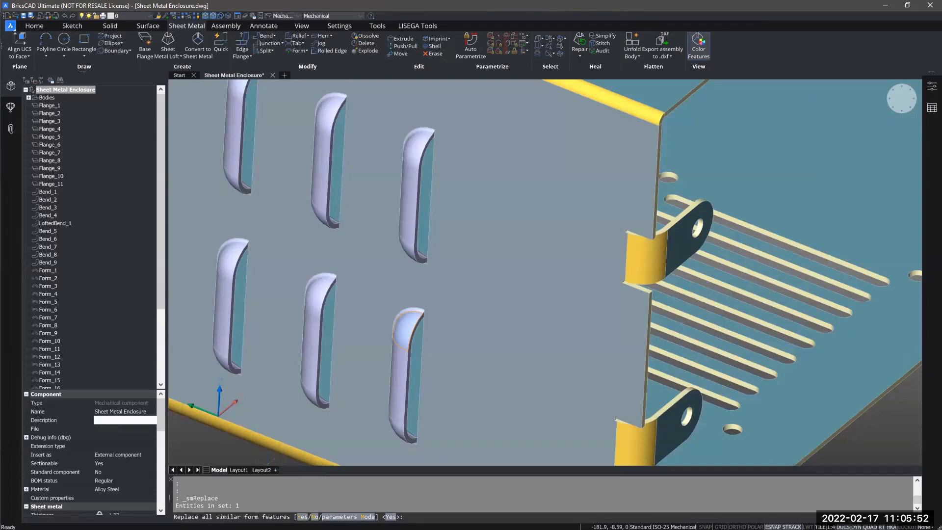
{"action": "key", "text": "Return"}
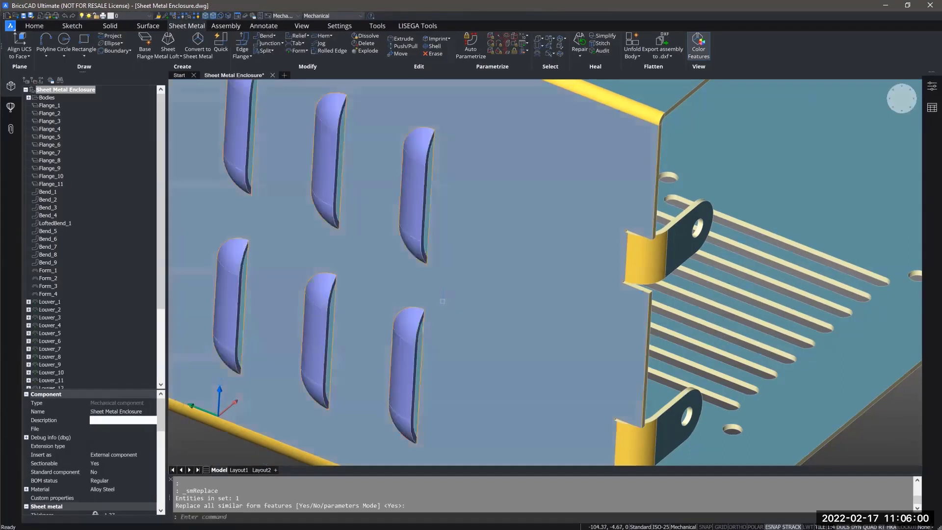
Inspect the Louver_1 and Louver_2 features and expand Louver_1 to view its L, W and H parameters.
{"action": "middle_click_drag", "start_coordinate": [441, 301], "coordinate": [388, 288], "text": "shift"}
{"action": "left_click", "coordinate": [49, 301]}
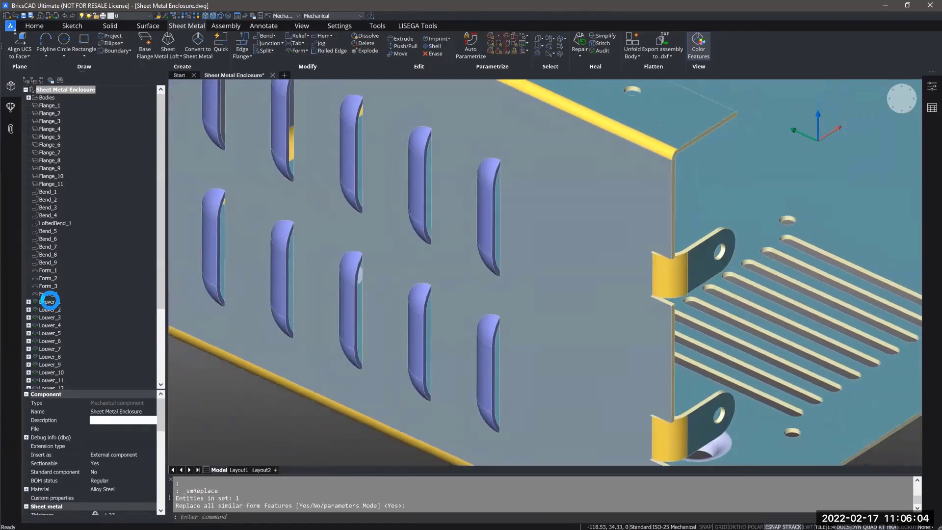
{"action": "scroll", "coordinate": [49, 301], "scroll_direction": "down", "scroll_amount": 2}
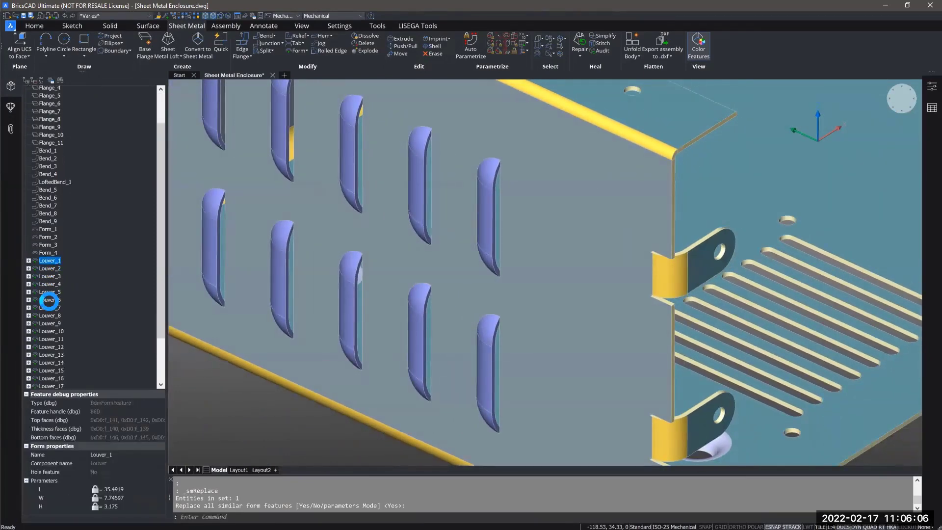
{"action": "scroll", "coordinate": [543, 274], "scroll_direction": "down", "scroll_amount": 3}
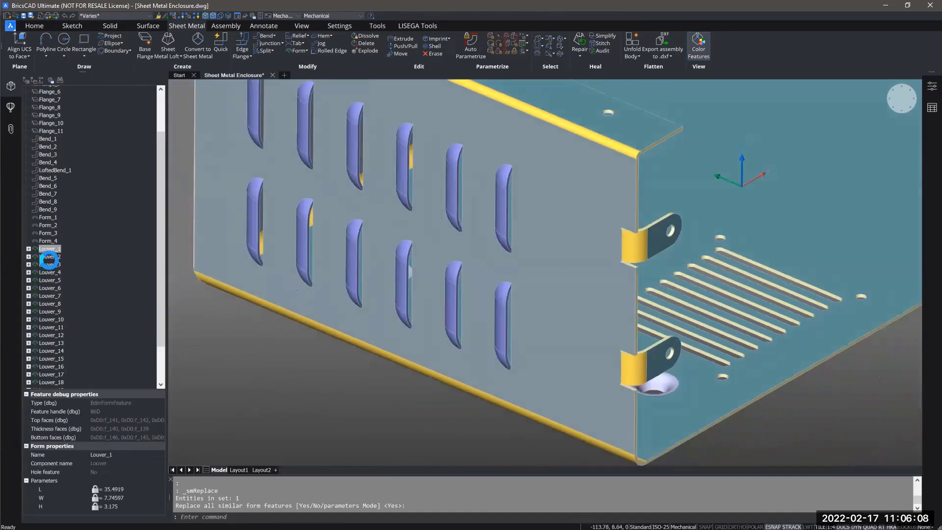
{"action": "left_click", "coordinate": [30, 249]}
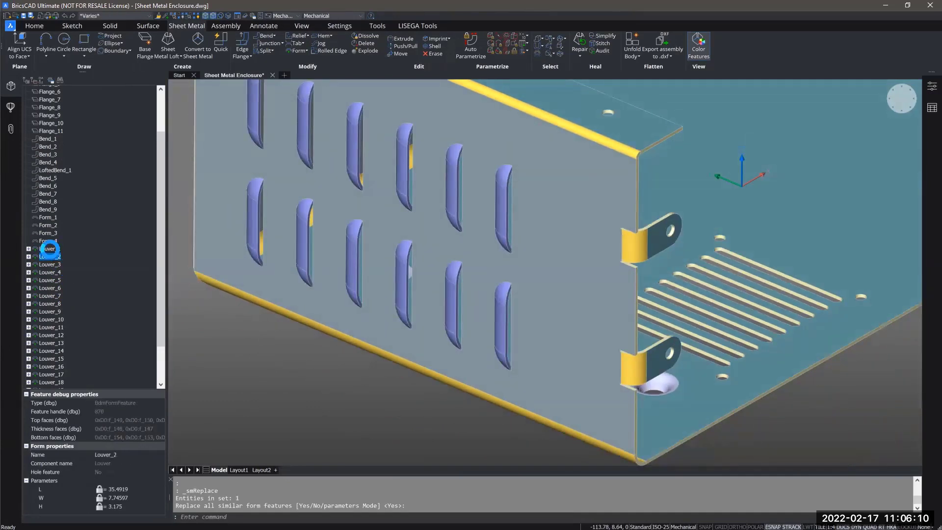
{"action": "left_click", "coordinate": [28, 249]}
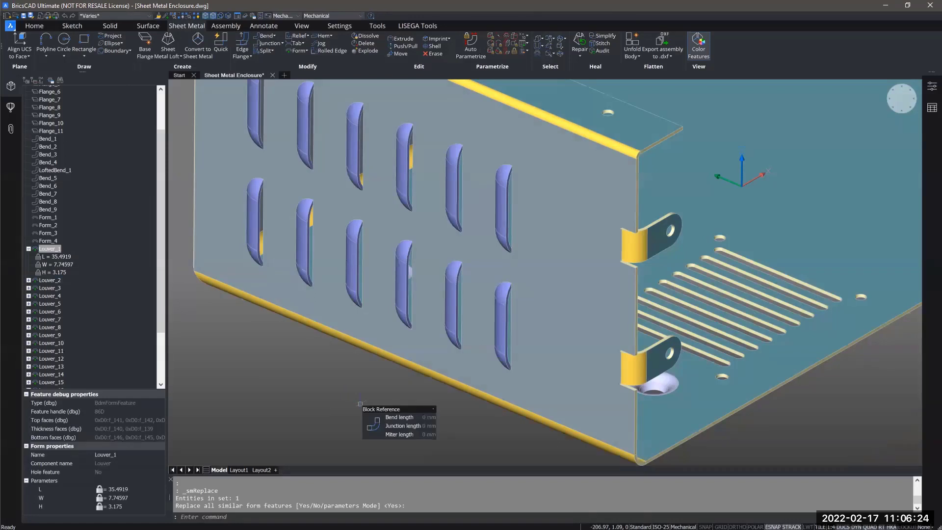
Replace the floor's countersunk form beside the ventilation slots, and all similar form features, with Emboss_with_hole.dwg from the Form Features library folder.
{"action": "middle_click_drag", "start_coordinate": [360, 403], "coordinate": [342, 413]}
{"action": "scroll", "coordinate": [205, 249], "scroll_direction": "down", "scroll_amount": 3}
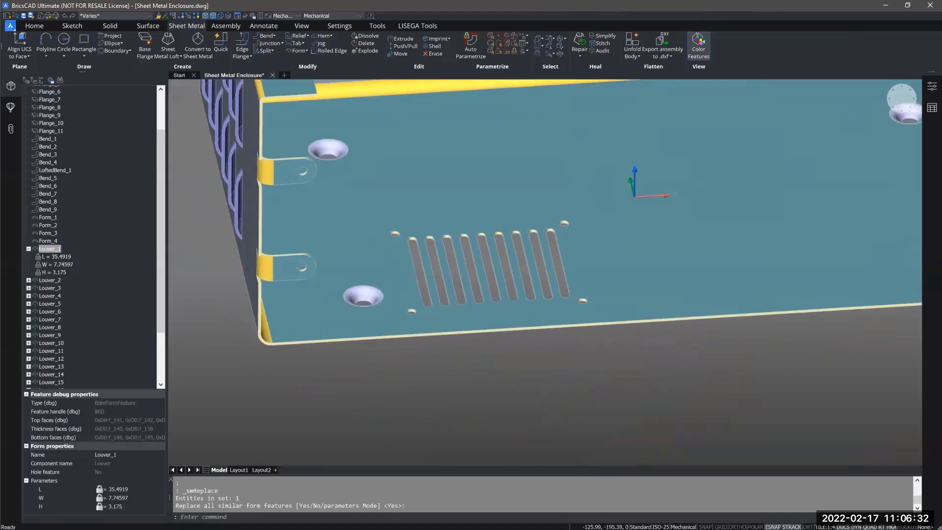
{"action": "scroll", "coordinate": [365, 293], "scroll_direction": "up", "scroll_amount": 3}
{"action": "key", "text": "Escape"}
{"action": "key", "text": "Escape"}
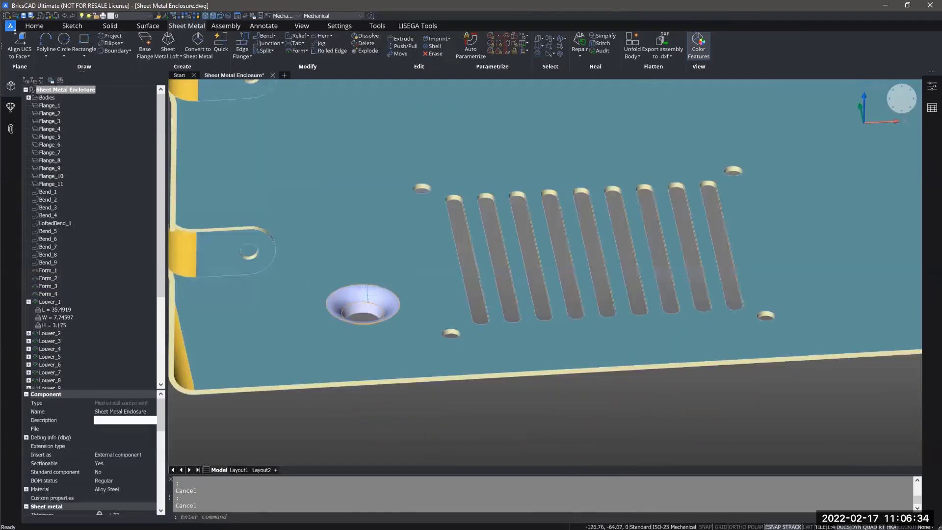
{"action": "mouse_move", "coordinate": [367, 296]}
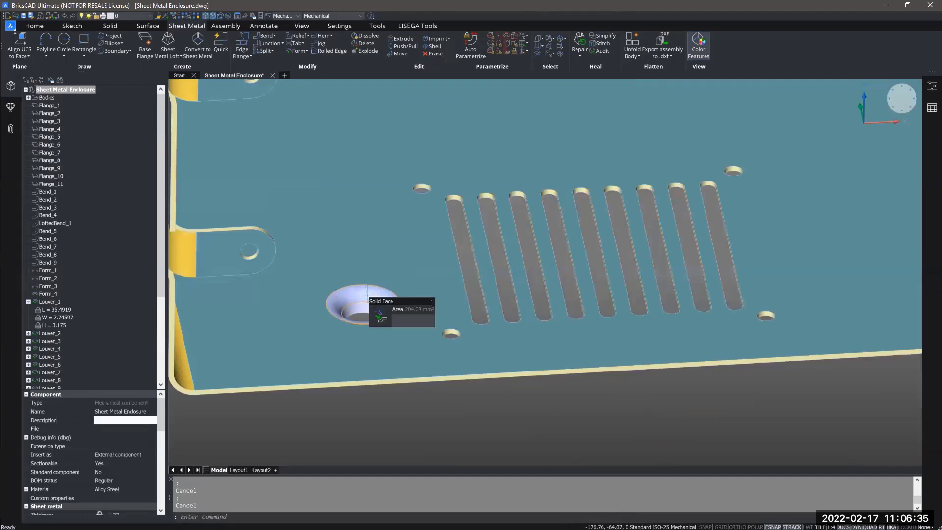
{"action": "left_click", "coordinate": [379, 316]}
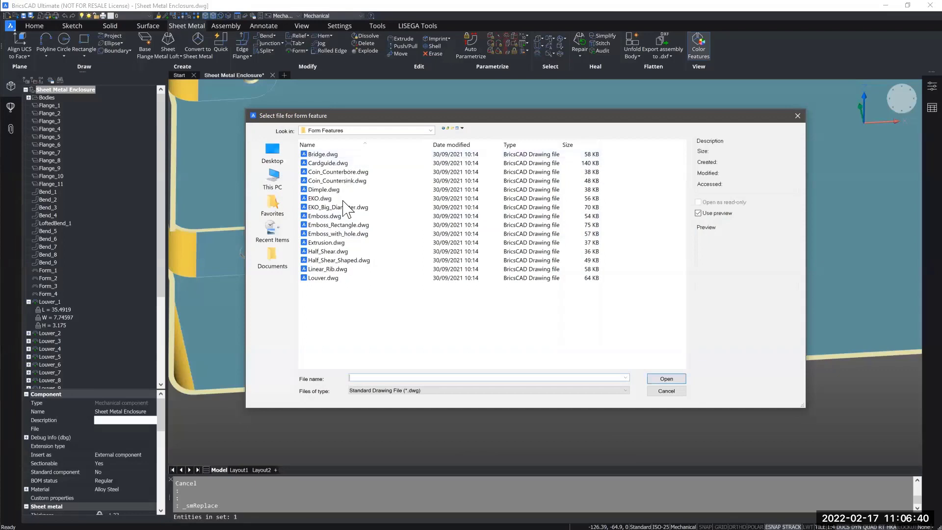
{"action": "left_click", "coordinate": [339, 234]}
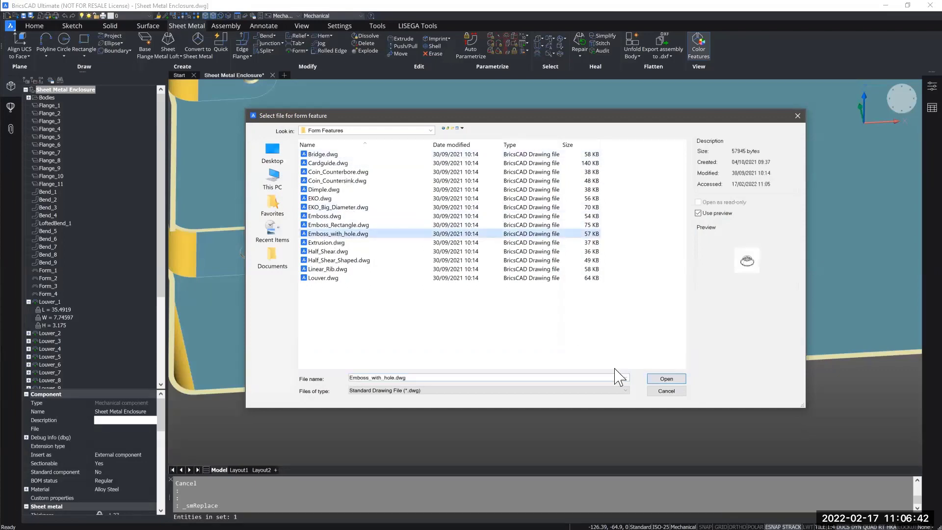
{"action": "left_click", "coordinate": [667, 380]}
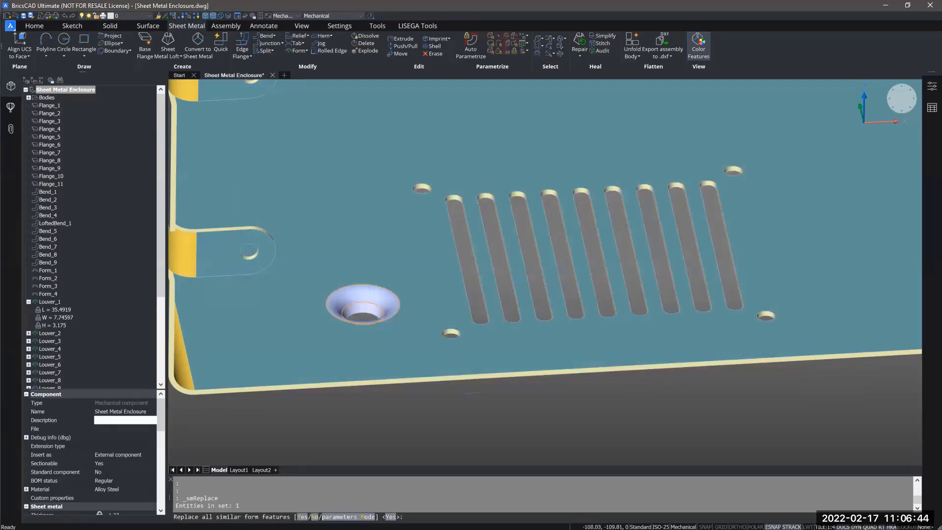
{"action": "key", "text": "Return"}
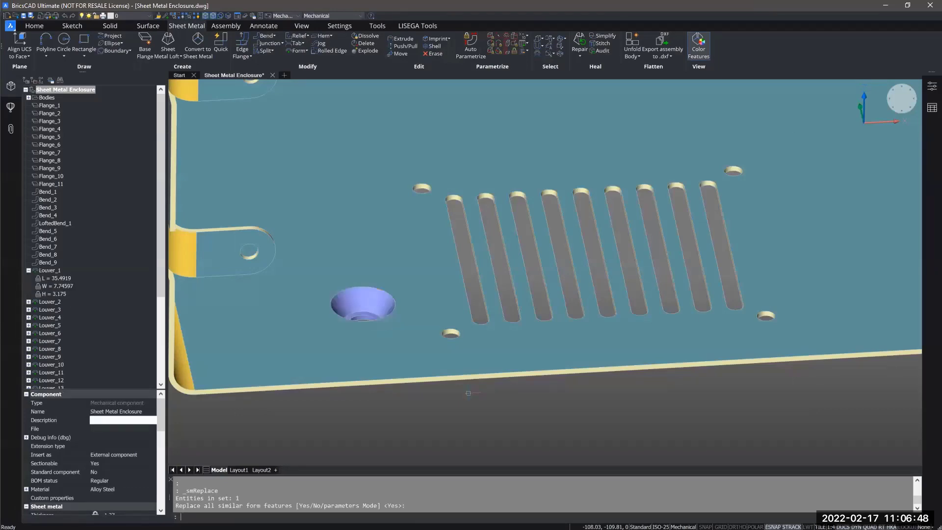
Inspect the new embosses on the floor and expand the Emboss with hole_2 feature to view its A, D, H and DH parameters.
{"action": "middle_click_drag", "start_coordinate": [458, 364], "coordinate": [389, 353], "text": "shift"}
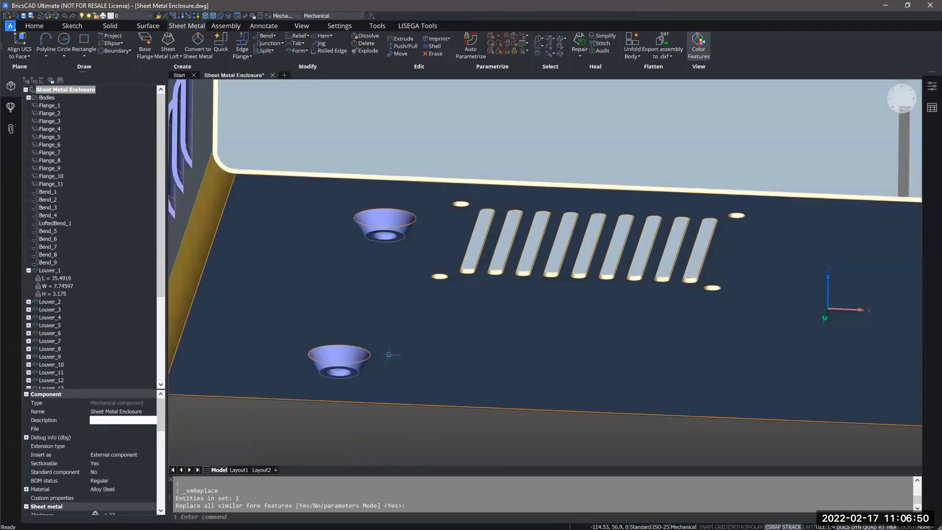
{"action": "scroll", "coordinate": [389, 353], "scroll_direction": "down", "scroll_amount": 3}
{"action": "left_click", "coordinate": [28, 271]}
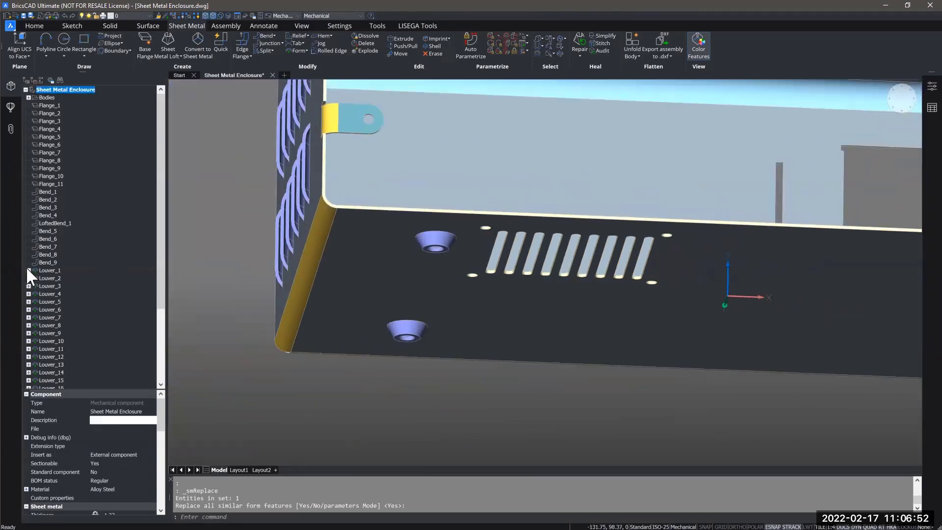
{"action": "left_click_drag", "start_coordinate": [164, 210], "coordinate": [145, 301]}
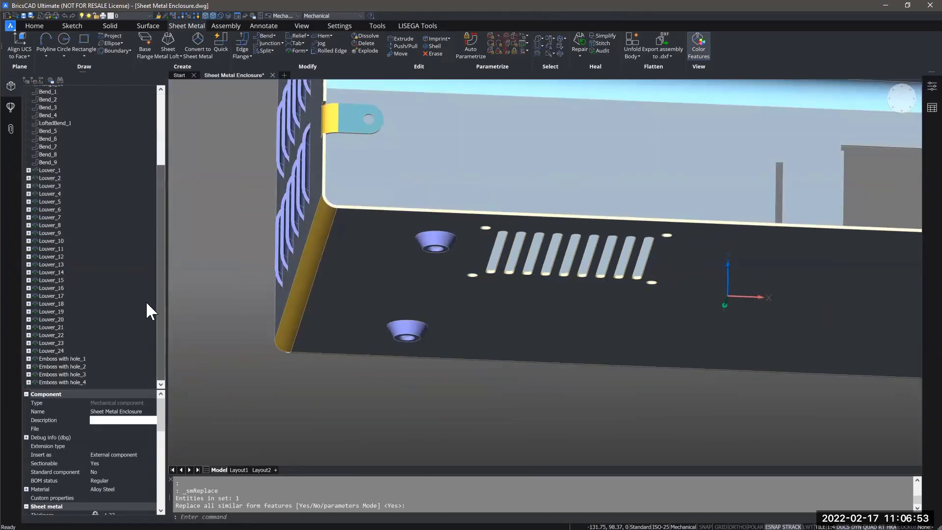
{"action": "left_click", "coordinate": [66, 358]}
{"action": "left_click", "coordinate": [66, 367]}
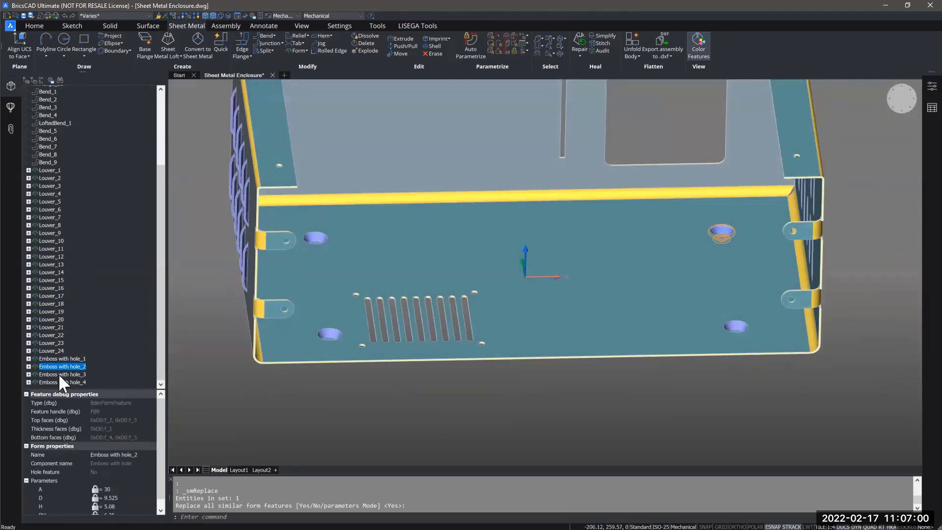
{"action": "left_click", "coordinate": [28, 366]}
{"action": "scroll", "coordinate": [46, 370], "scroll_direction": "down", "scroll_amount": 1}
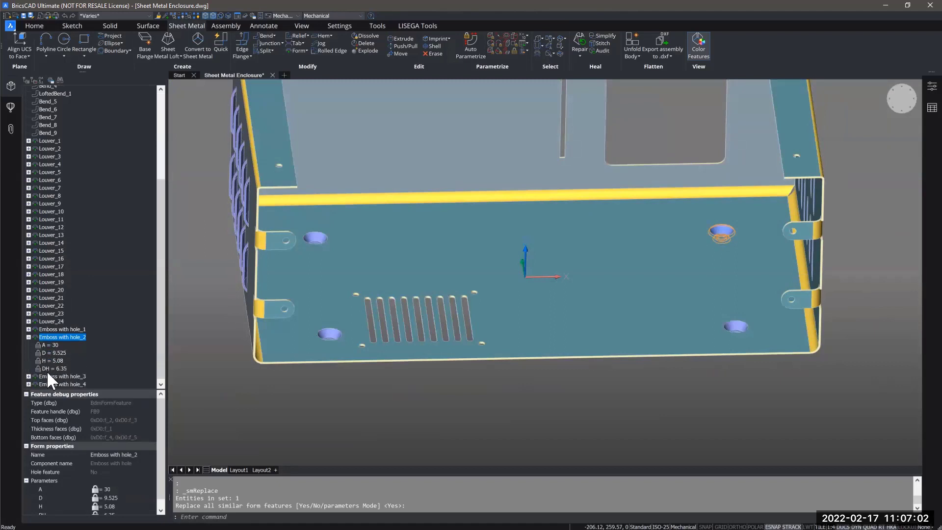
{"action": "left_click", "coordinate": [28, 337]}
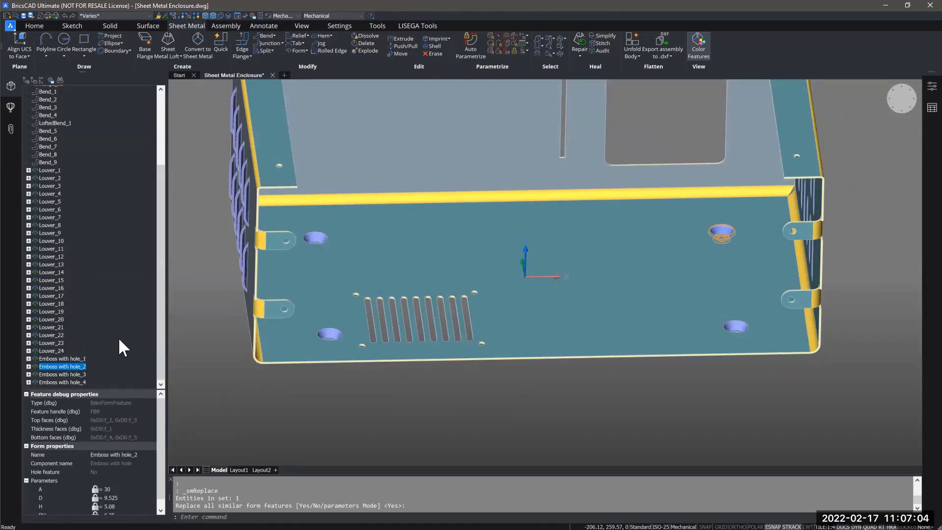
{"action": "scroll", "coordinate": [162, 197], "scroll_direction": "up", "scroll_amount": 4}
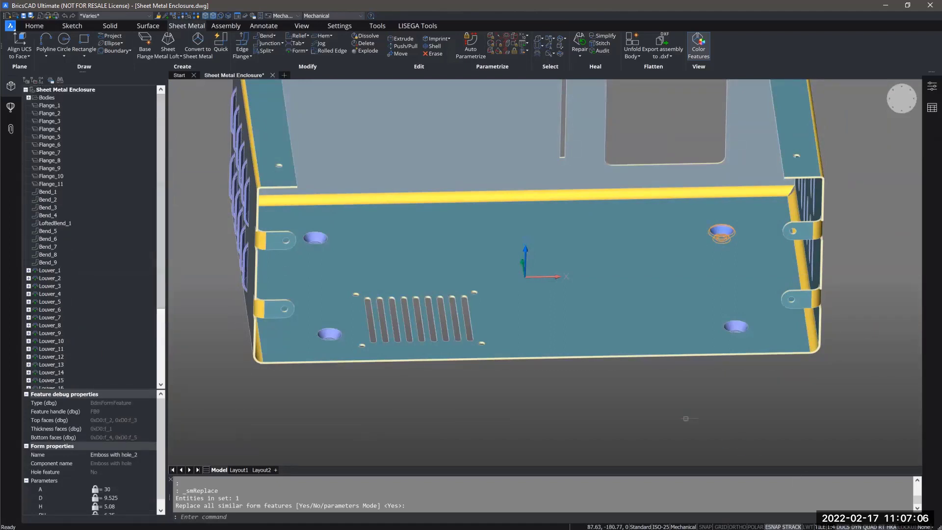
{"action": "key", "text": "Escape"}
{"action": "key", "text": "Escape"}
Try to push/pull the face of the upper corner tab beside the louvered side wall, and undo the last move.
{"action": "middle_click_drag", "start_coordinate": [692, 415], "coordinate": [799, 413], "text": "shift"}
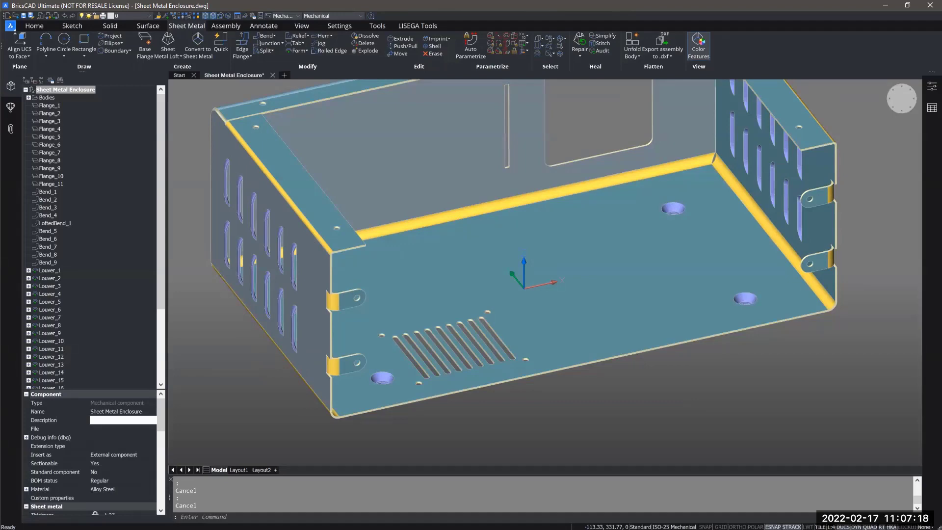
{"action": "scroll", "coordinate": [397, 317], "scroll_direction": "up", "scroll_amount": 4}
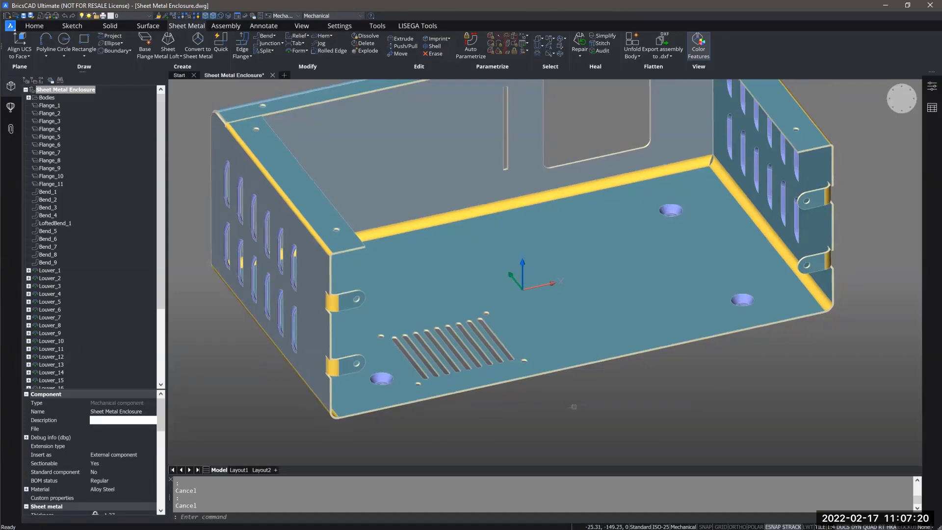
{"action": "scroll", "coordinate": [398, 318], "scroll_direction": "up", "scroll_amount": 2}
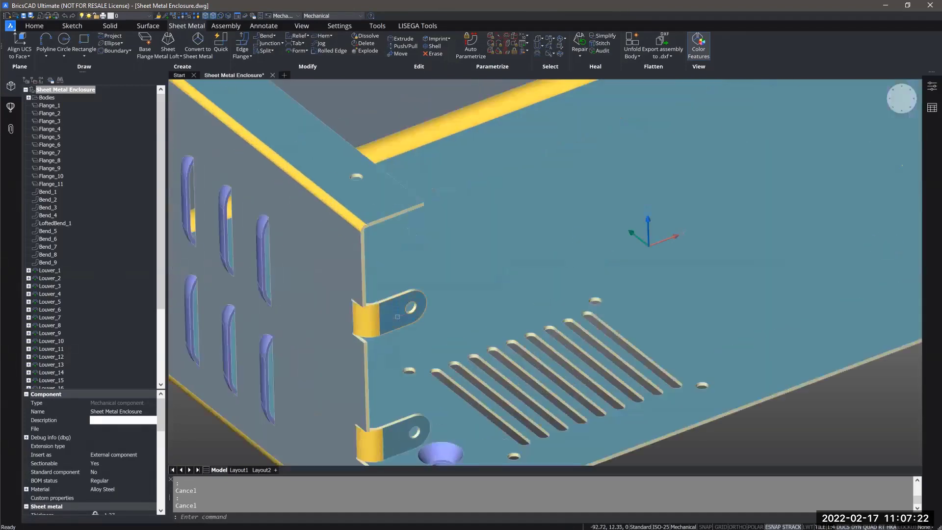
{"action": "mouse_move", "coordinate": [406, 328]}
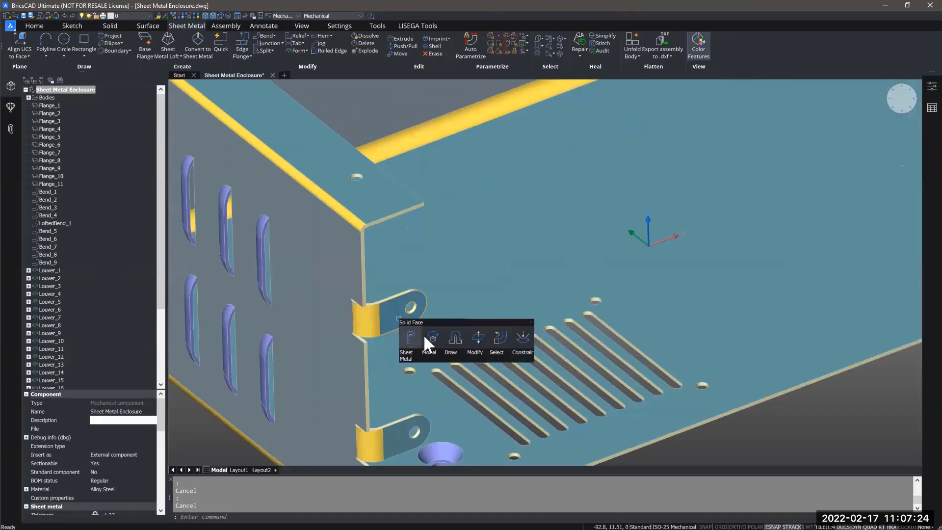
{"action": "left_click", "coordinate": [478, 337]}
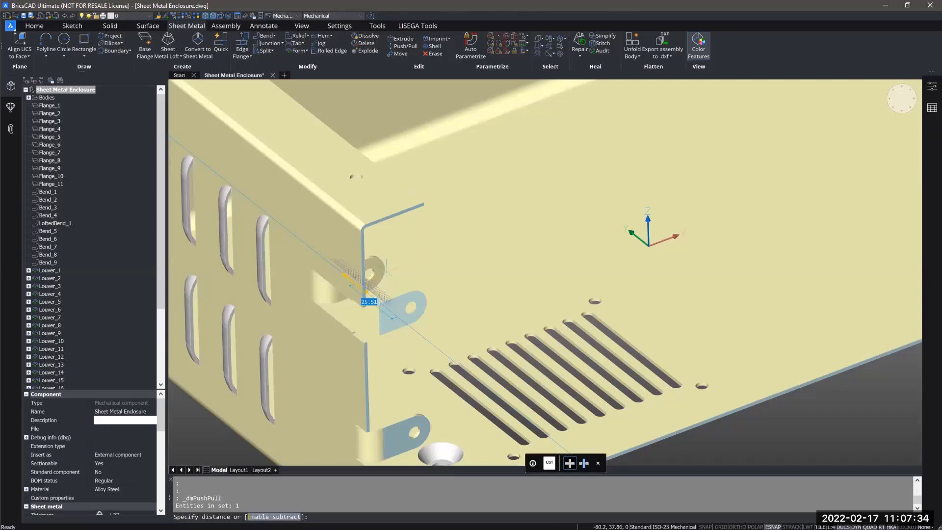
{"action": "key", "text": "Escape"}
{"action": "key", "text": "ctrl+z"}
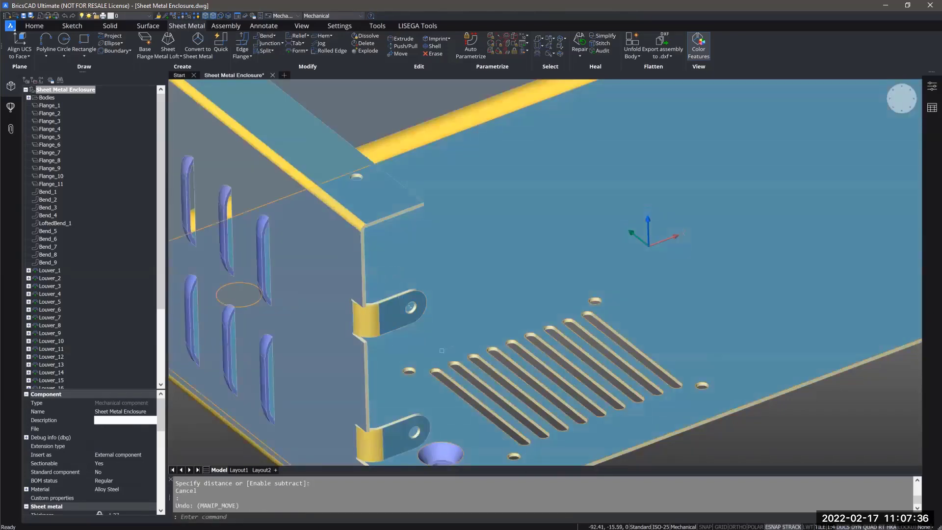
Draw a 150 mm line on the floor's underside, parallel to the long edges, between the ventilation slots and the rear bend.
{"action": "middle_click_drag", "start_coordinate": [560, 394], "coordinate": [511, 334]}
{"action": "scroll", "coordinate": [425, 279], "scroll_direction": "down", "scroll_amount": 3}
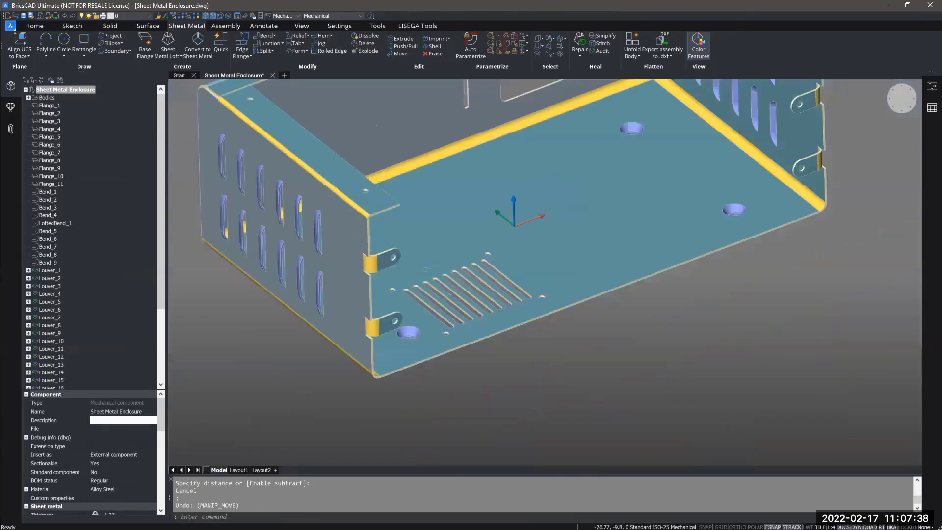
{"action": "middle_click_drag", "start_coordinate": [514, 231], "coordinate": [513, 299]}
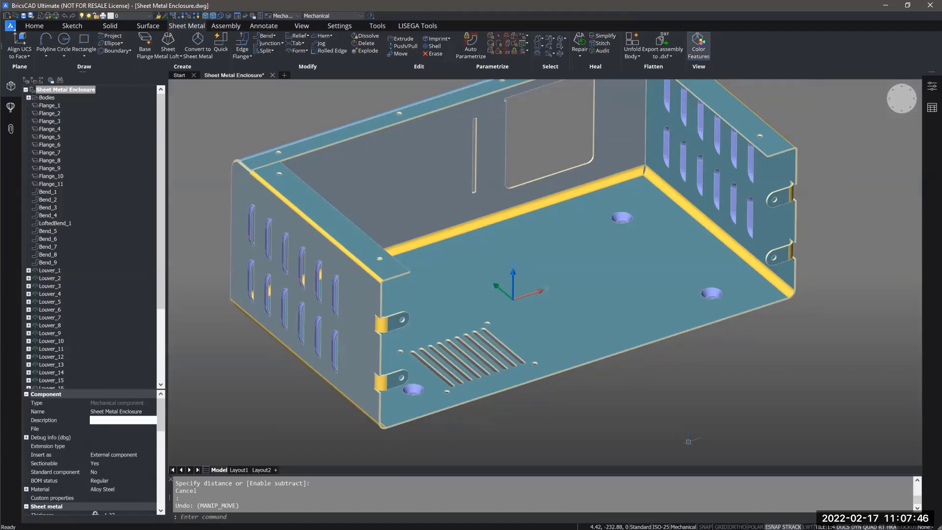
{"action": "middle_click_drag", "start_coordinate": [685, 385], "coordinate": [677, 375]}
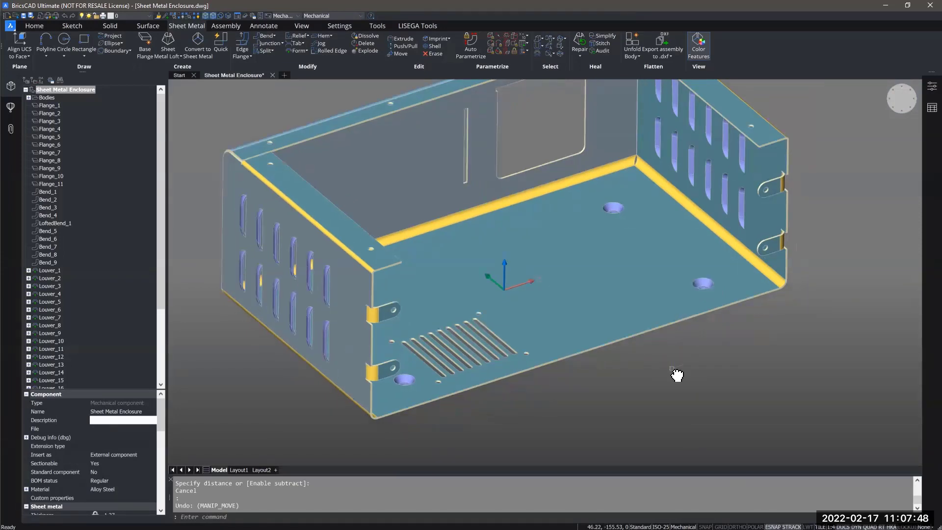
{"action": "left_click", "coordinate": [42, 51]}
{"action": "left_click", "coordinate": [52, 85]}
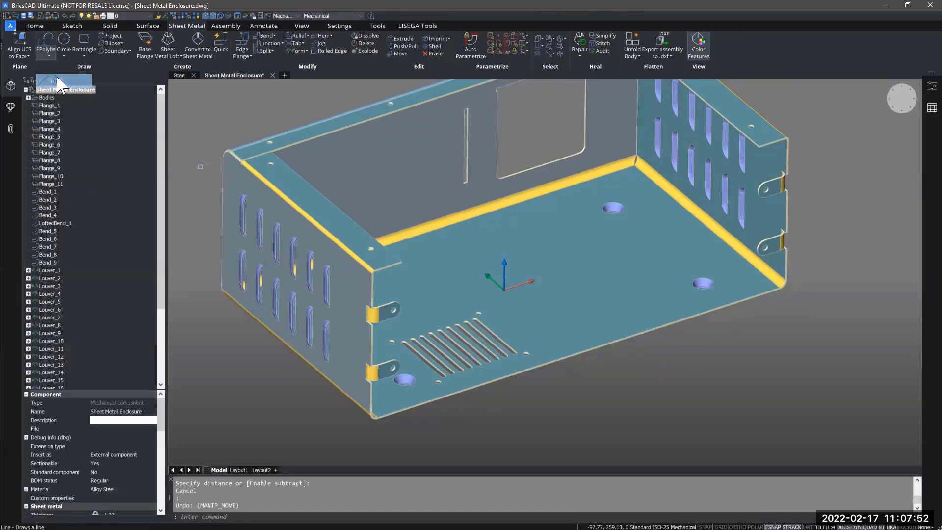
{"action": "middle_click_drag", "start_coordinate": [613, 395], "coordinate": [604, 256], "text": "shift"}
{"action": "scroll", "coordinate": [496, 259], "scroll_direction": "up", "scroll_amount": 4}
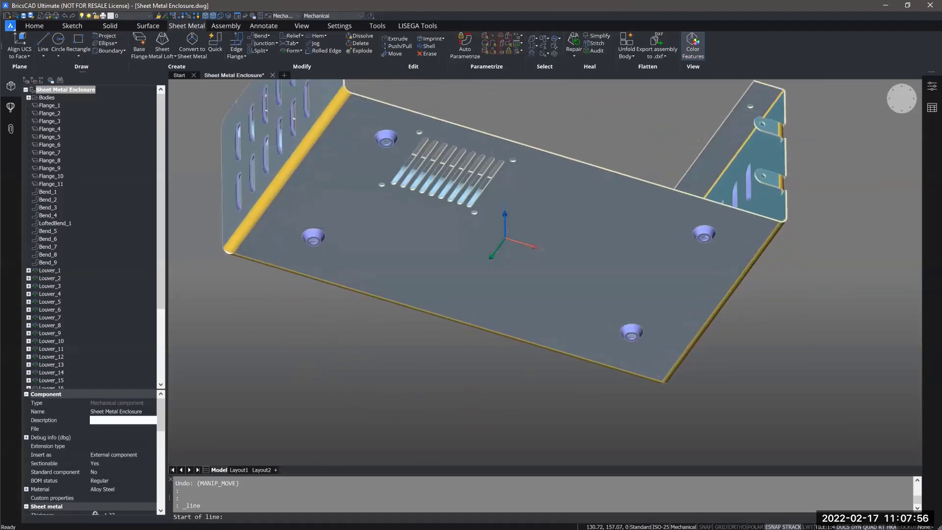
{"action": "middle_click_drag", "start_coordinate": [414, 256], "coordinate": [414, 288]}
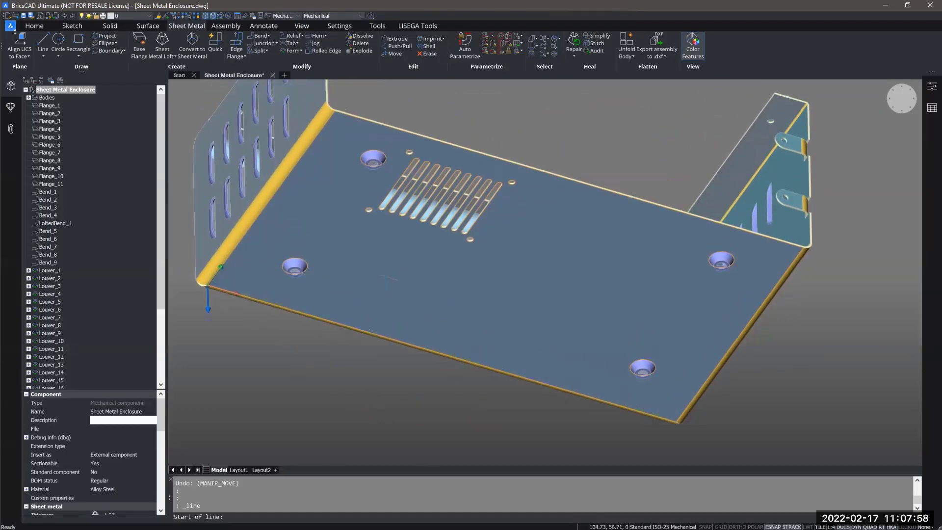
{"action": "left_click", "coordinate": [378, 260]}
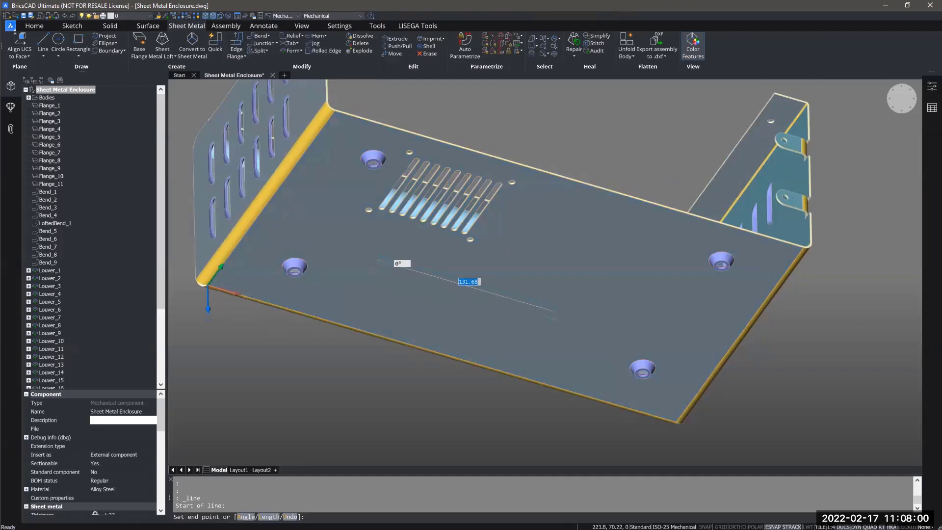
{"action": "left_click", "coordinate": [577, 326]}
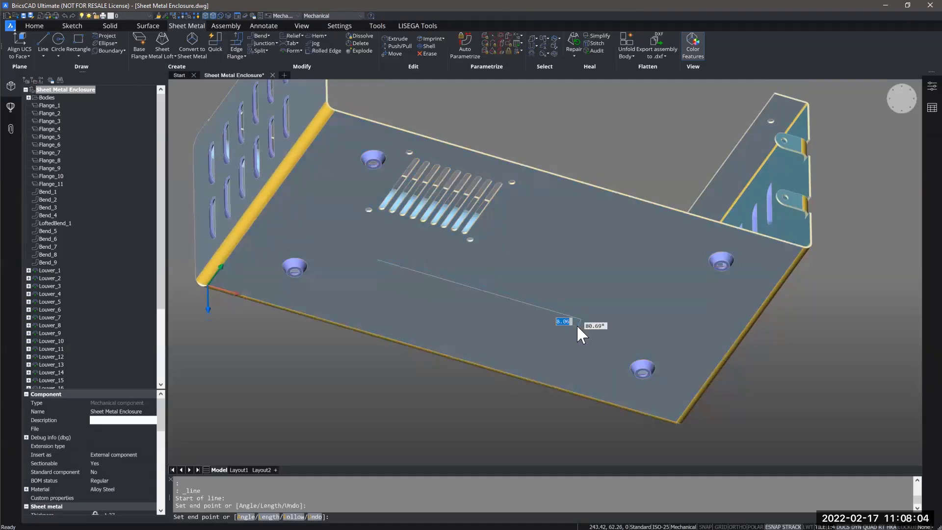
{"action": "key", "text": "Escape"}
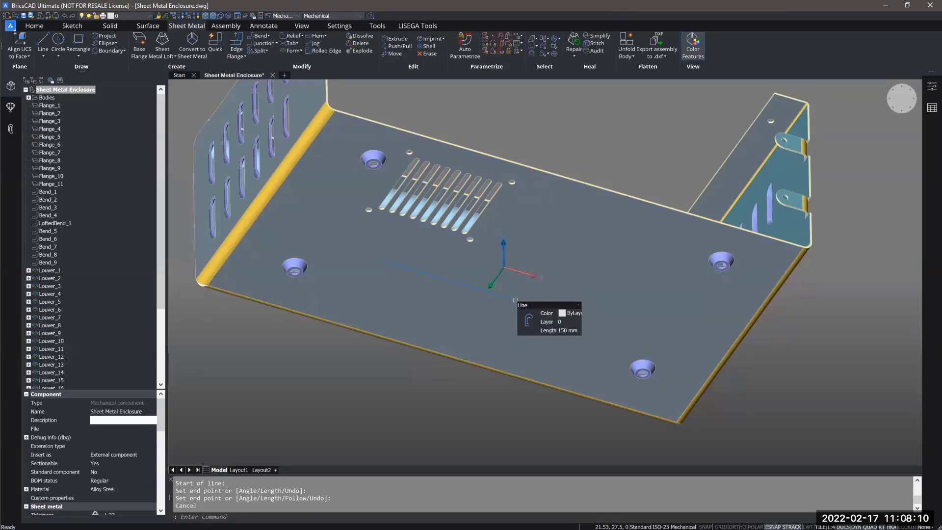
Create a bead feature from the 150 mm line on the floor's underside.
{"action": "mouse_move", "coordinate": [528, 319]}
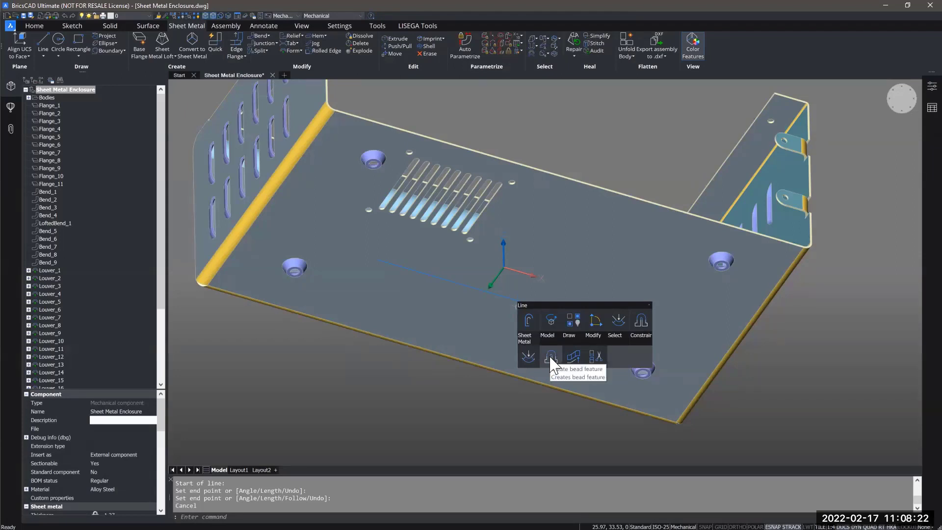
{"action": "key", "text": "Escape"}
{"action": "key", "text": "Escape"}
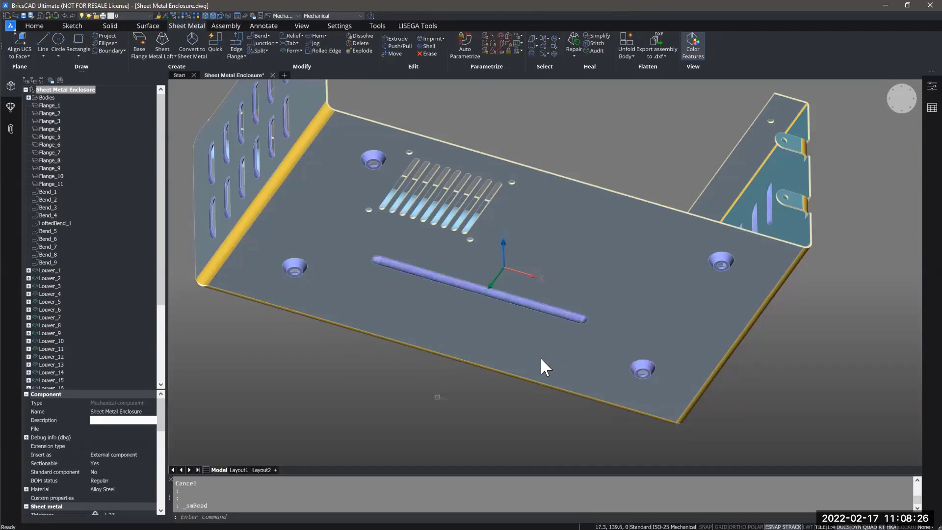
Examine the bead on the floor from the underside and from inside the enclosure.
{"action": "middle_click_drag", "start_coordinate": [430, 382], "coordinate": [427, 434], "text": "shift"}
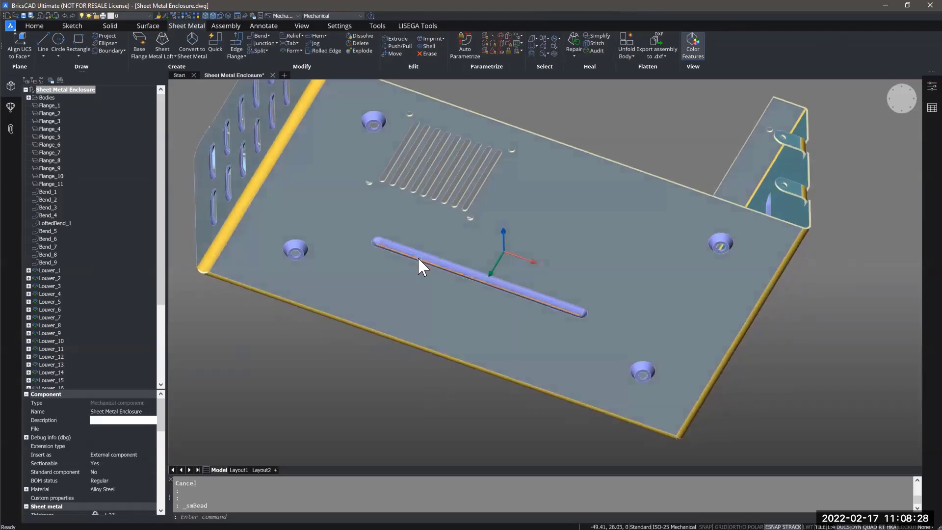
{"action": "middle_click_drag", "start_coordinate": [418, 258], "coordinate": [596, 403], "text": "shift"}
{"action": "scroll", "coordinate": [579, 303], "scroll_direction": "up", "scroll_amount": 5}
{"action": "middle_click_drag", "start_coordinate": [596, 304], "coordinate": [678, 412], "text": "shift"}
{"action": "scroll", "coordinate": [604, 321], "scroll_direction": "down", "scroll_amount": 5}
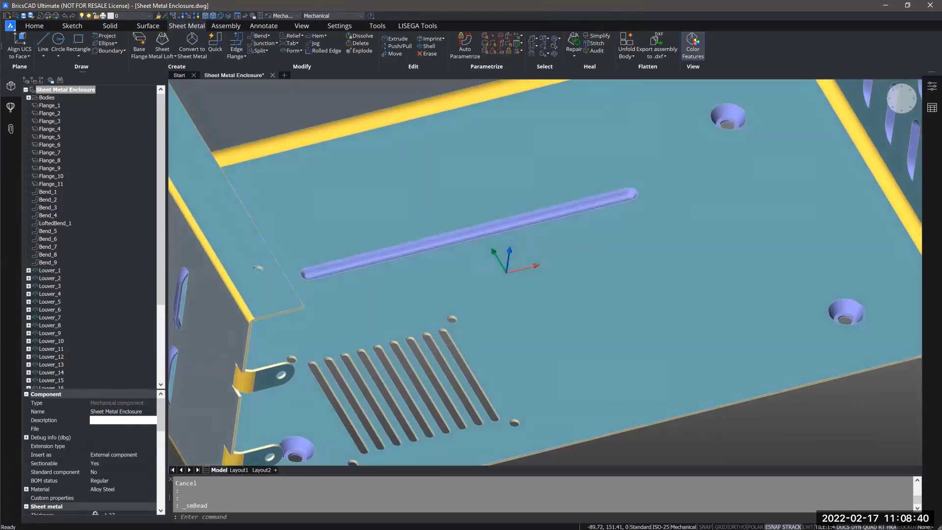
{"action": "middle_click_drag", "start_coordinate": [513, 257], "coordinate": [509, 243], "text": "shift"}
{"action": "scroll", "coordinate": [509, 243], "scroll_direction": "down", "scroll_amount": 2}
{"action": "scroll", "coordinate": [506, 263], "scroll_direction": "down", "scroll_amount": 3}
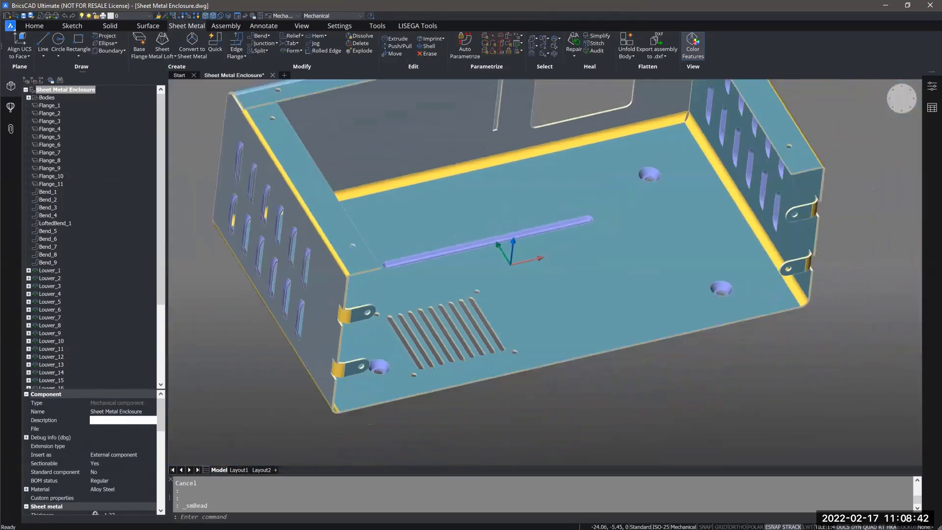
{"action": "scroll", "coordinate": [500, 252], "scroll_direction": "down", "scroll_amount": 2}
{"action": "middle_click_drag", "start_coordinate": [631, 392], "coordinate": [635, 387], "text": "shift"}
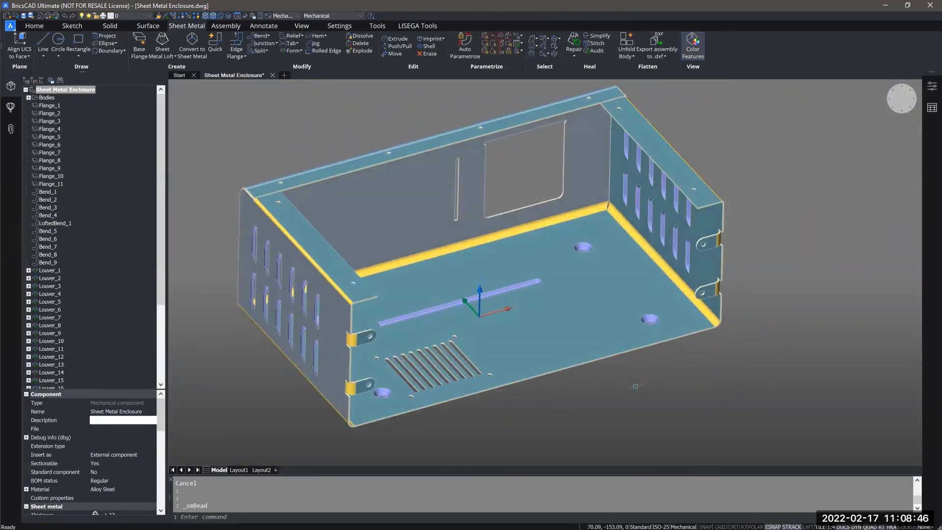
Inspect the floor bead's properties, including the value type of its profile radius.
{"action": "left_click_drag", "start_coordinate": [164, 262], "coordinate": [158, 339]}
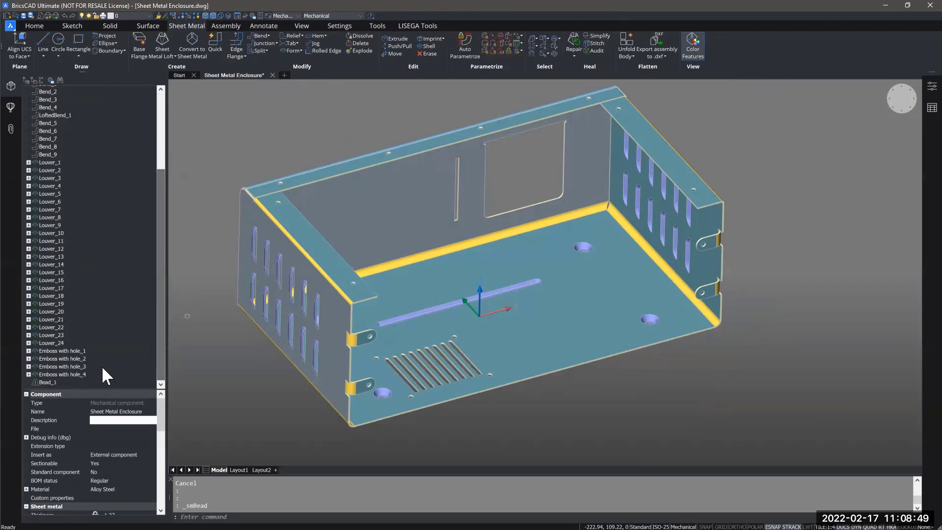
{"action": "left_click", "coordinate": [44, 382]}
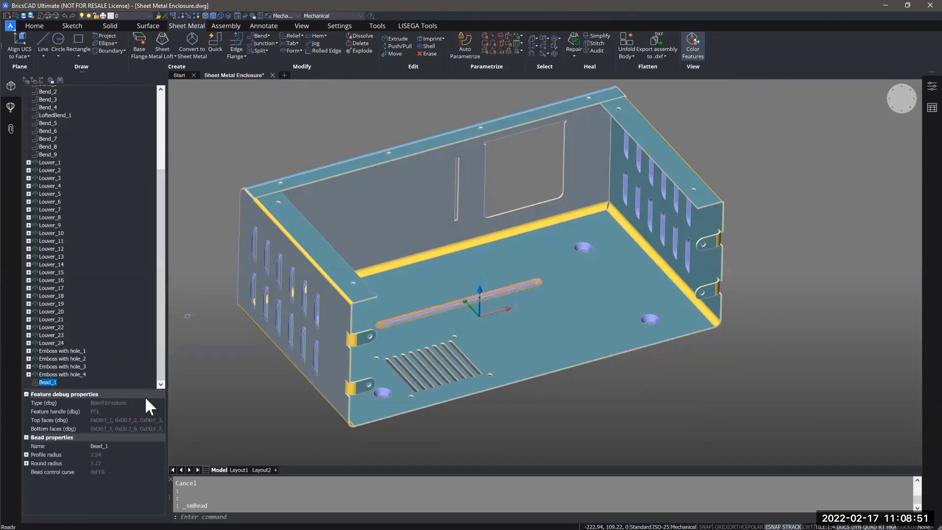
{"action": "left_click", "coordinate": [26, 454]}
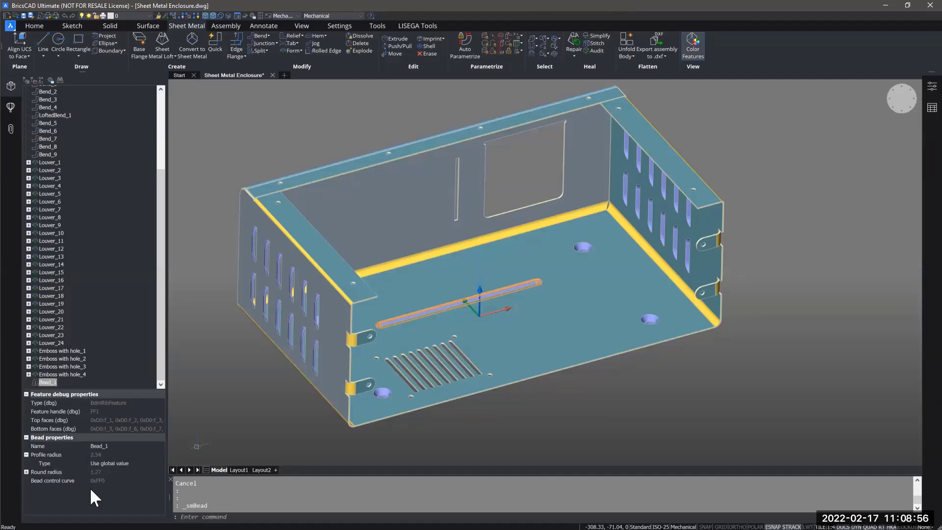
{"action": "key", "text": "Escape"}
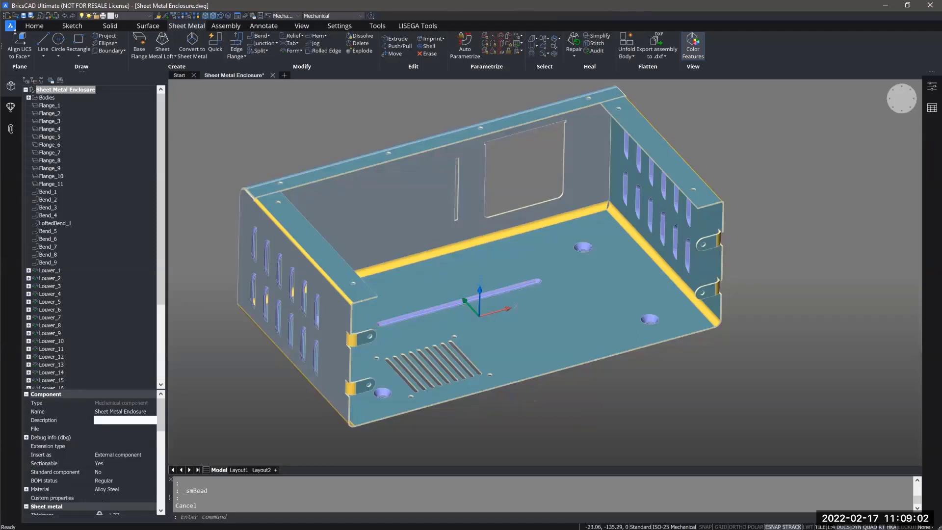
Unfold the enclosure starting from the floor flange, place the flat pattern beside the model and keep it.
{"action": "scroll", "coordinate": [526, 405], "scroll_direction": "down", "scroll_amount": 2}
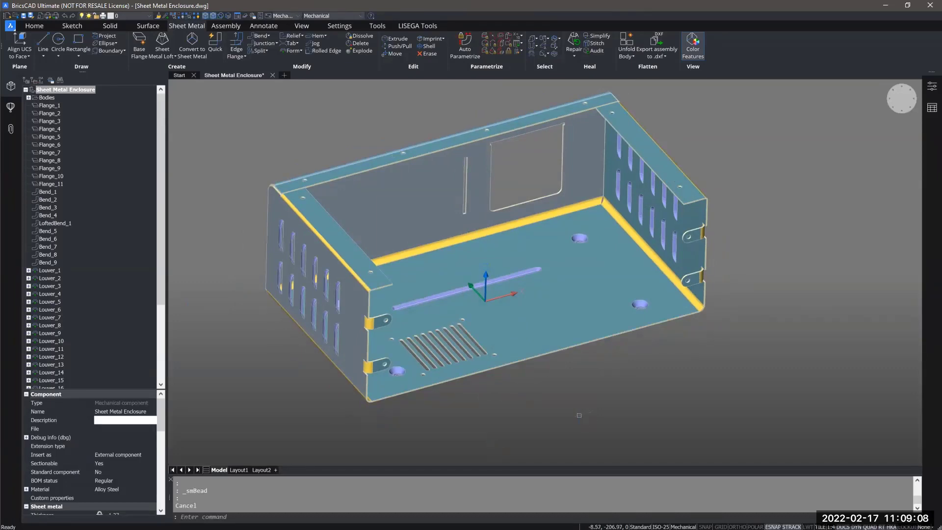
{"action": "scroll", "coordinate": [578, 415], "scroll_direction": "down", "scroll_amount": 2}
{"action": "left_click", "coordinate": [626, 41]}
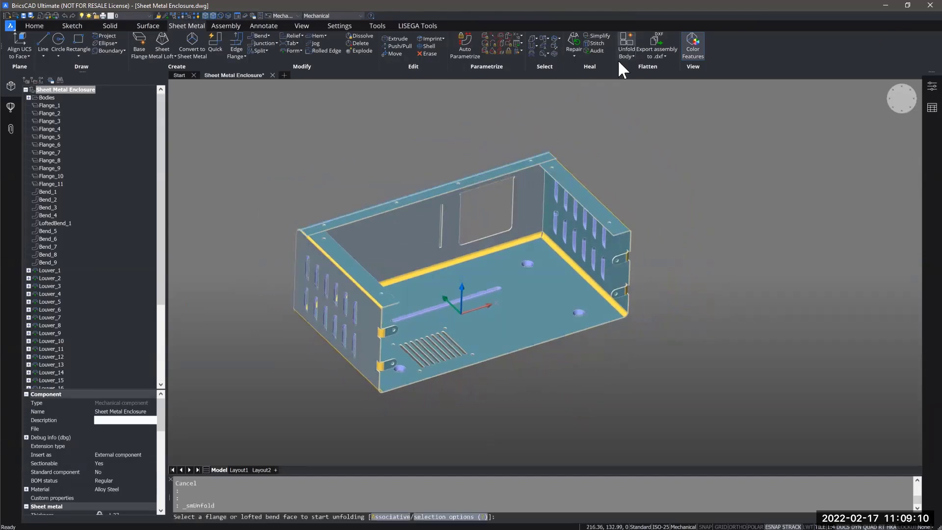
{"action": "left_click", "coordinate": [534, 326]}
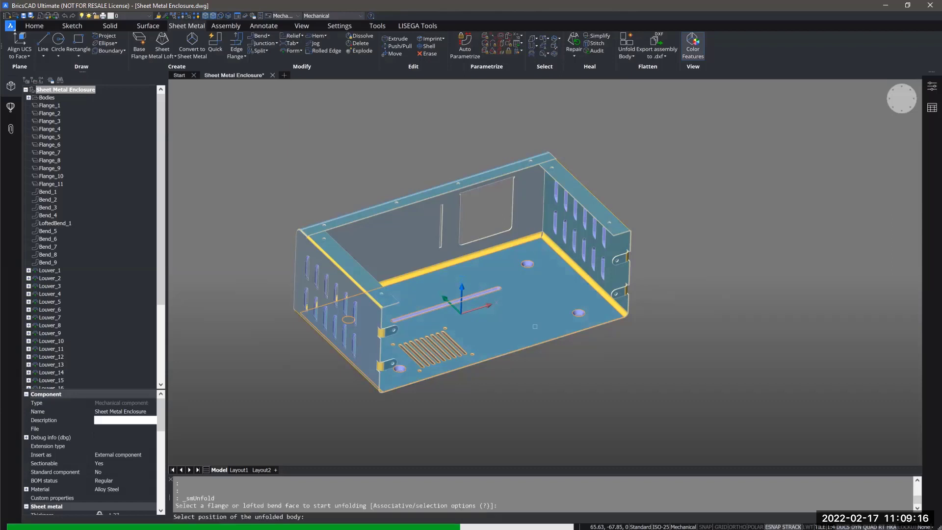
{"action": "scroll", "coordinate": [664, 304], "scroll_direction": "down", "scroll_amount": 2}
{"action": "scroll", "coordinate": [642, 321], "scroll_direction": "down", "scroll_amount": 2}
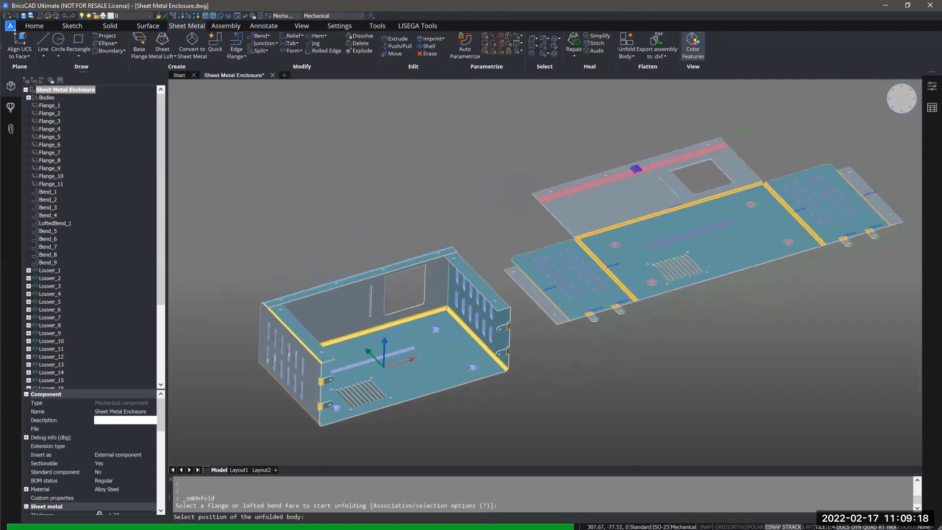
{"action": "left_click", "coordinate": [617, 337]}
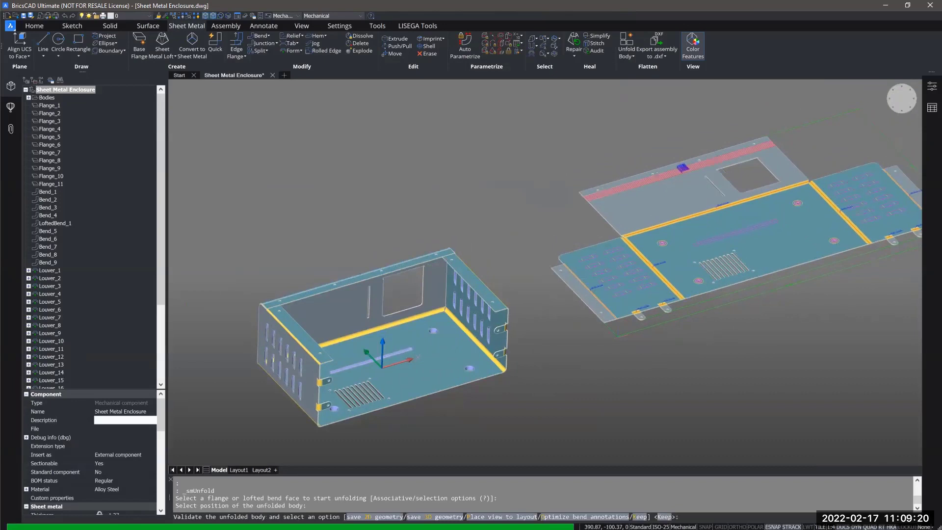
{"action": "key", "text": "Return"}
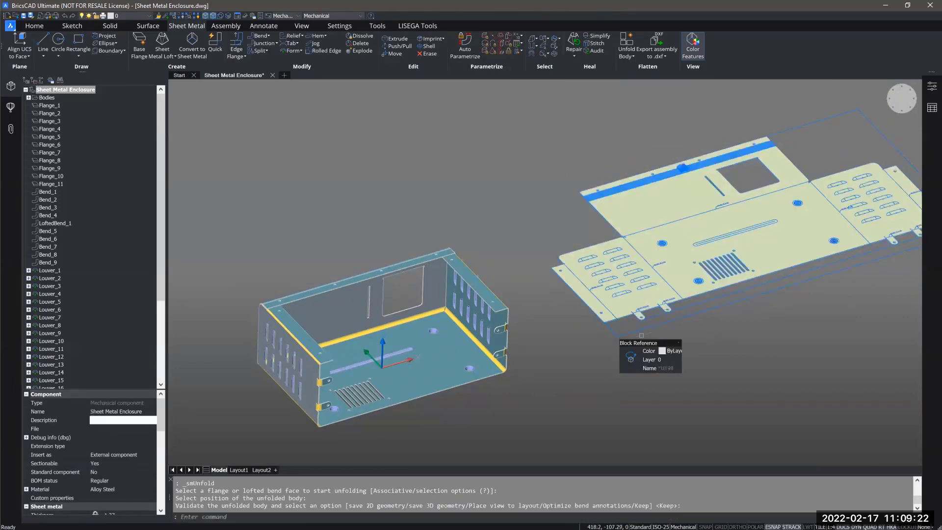
Examine the flat pattern's bend annotations, louver and bead outlines, mounting tabs and ventilation slots.
{"action": "middle_click_drag", "start_coordinate": [738, 336], "coordinate": [650, 325]}
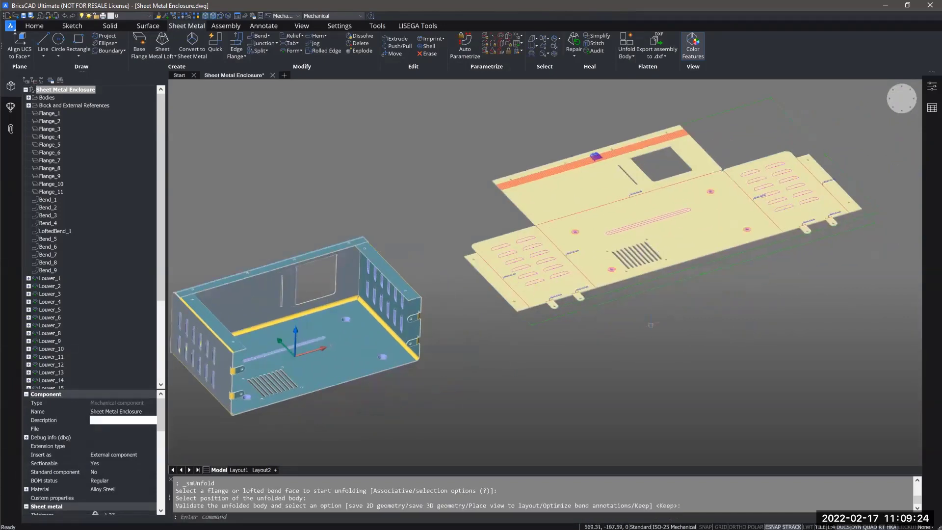
{"action": "middle_click_drag", "start_coordinate": [645, 361], "coordinate": [505, 383], "text": "shift"}
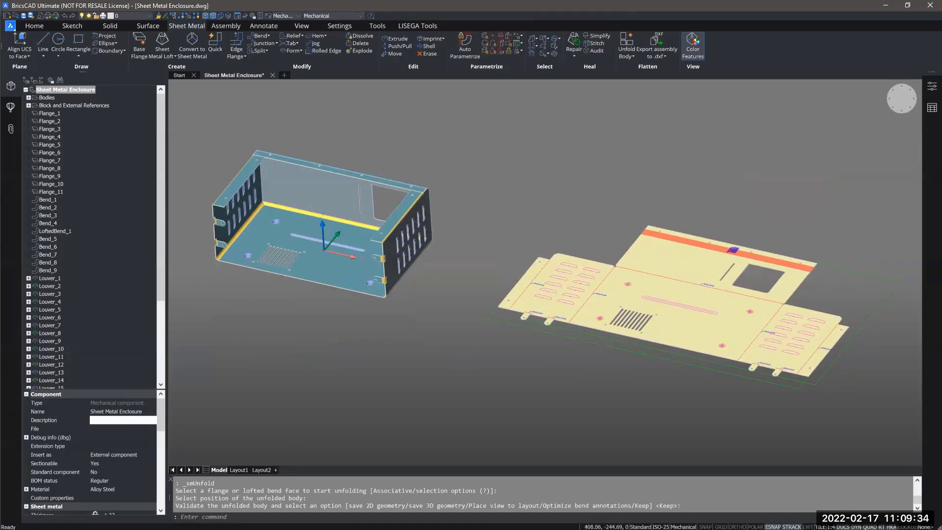
{"action": "middle_click_drag", "start_coordinate": [524, 313], "coordinate": [470, 296]}
{"action": "scroll", "coordinate": [470, 297], "scroll_direction": "up", "scroll_amount": 1}
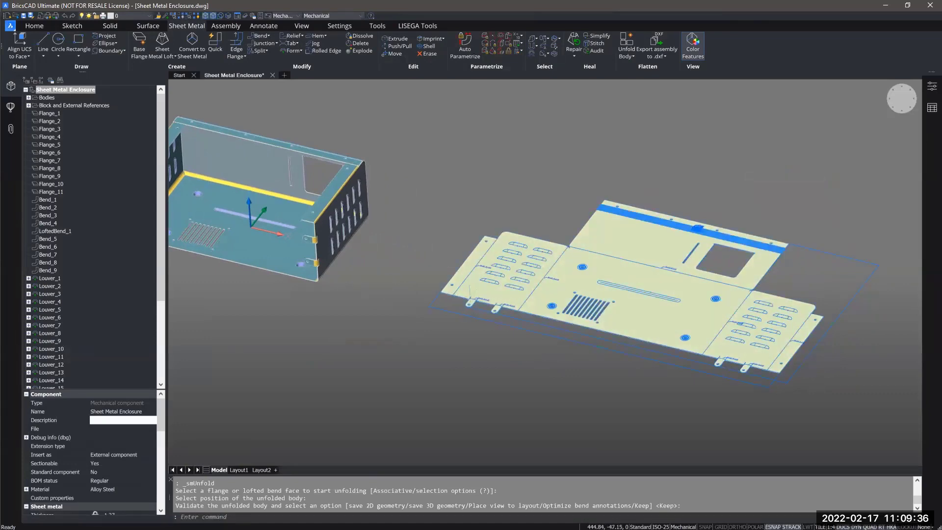
{"action": "scroll", "coordinate": [500, 294], "scroll_direction": "up", "scroll_amount": 4}
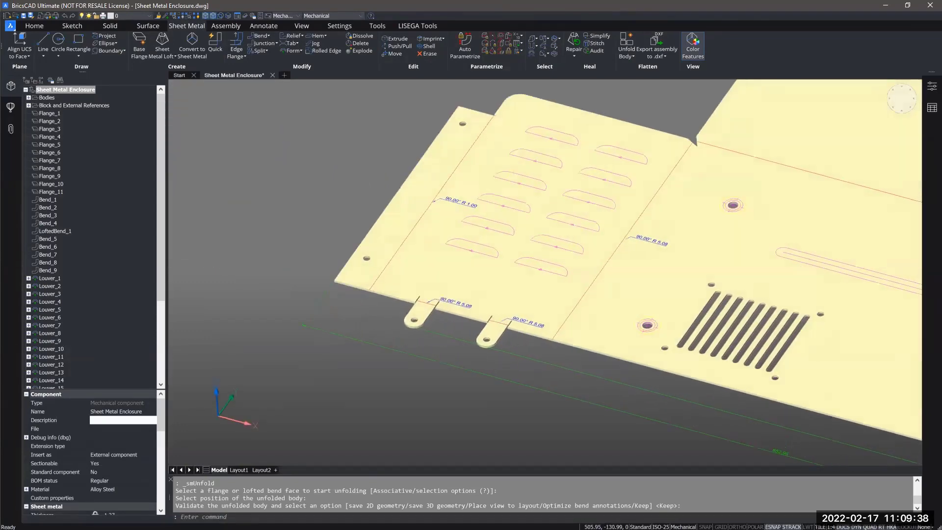
{"action": "scroll", "coordinate": [697, 257], "scroll_direction": "up", "scroll_amount": 3}
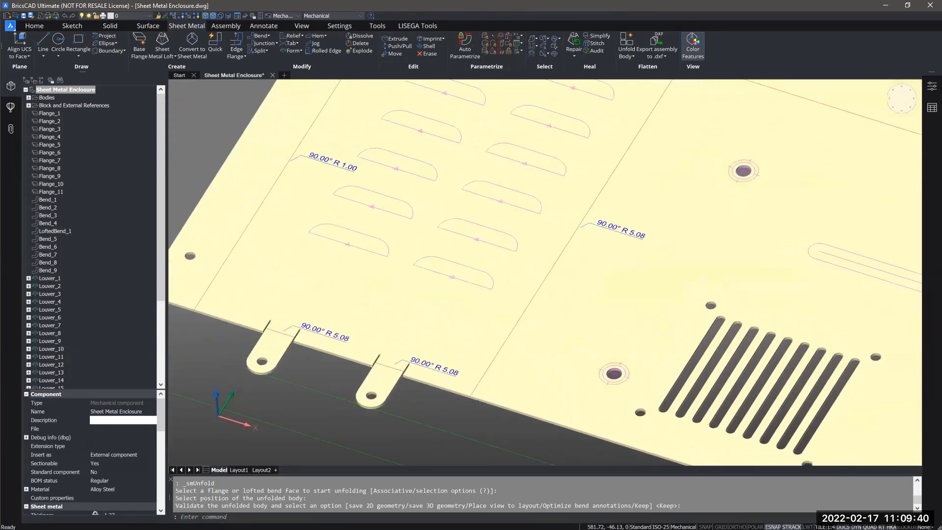
{"action": "scroll", "coordinate": [606, 181], "scroll_direction": "up", "scroll_amount": 1}
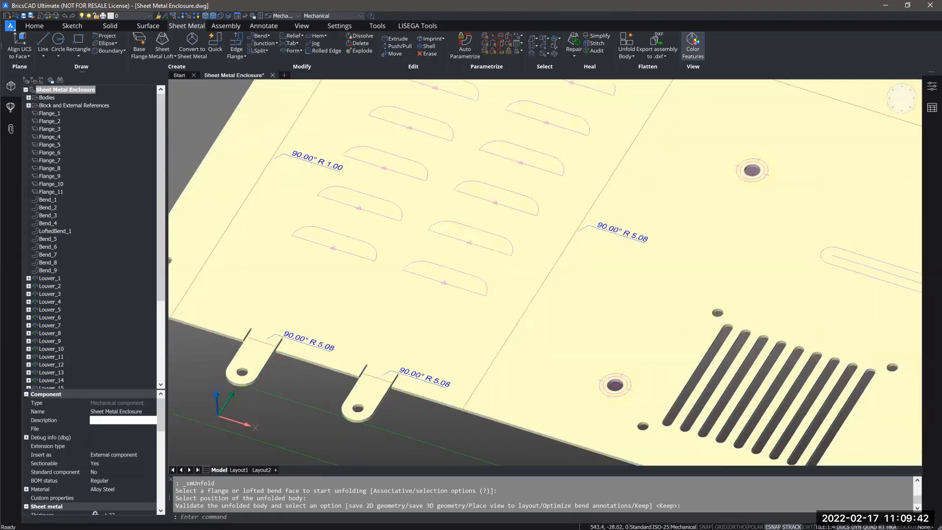
{"action": "scroll", "coordinate": [451, 270], "scroll_direction": "down", "scroll_amount": 2}
{"action": "scroll", "coordinate": [667, 296], "scroll_direction": "down", "scroll_amount": 7}
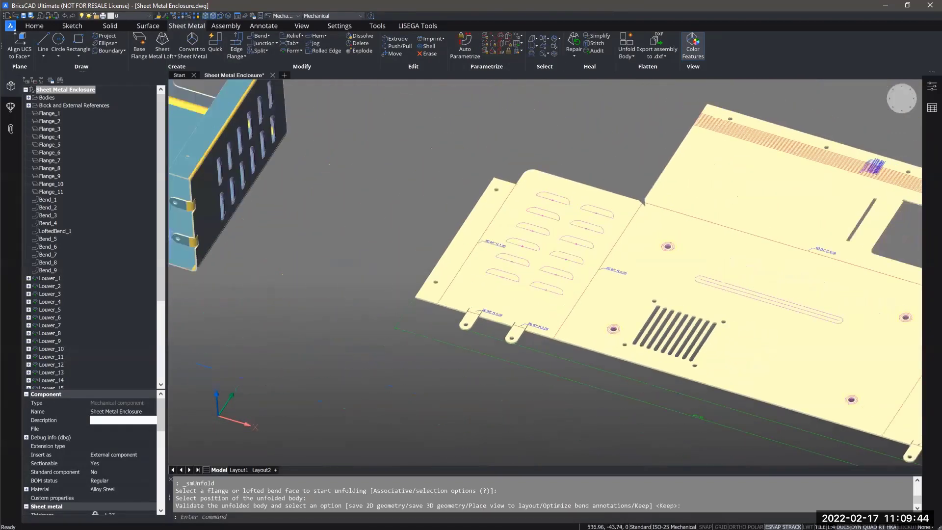
{"action": "middle_click_drag", "start_coordinate": [483, 375], "coordinate": [512, 354], "text": "shift"}
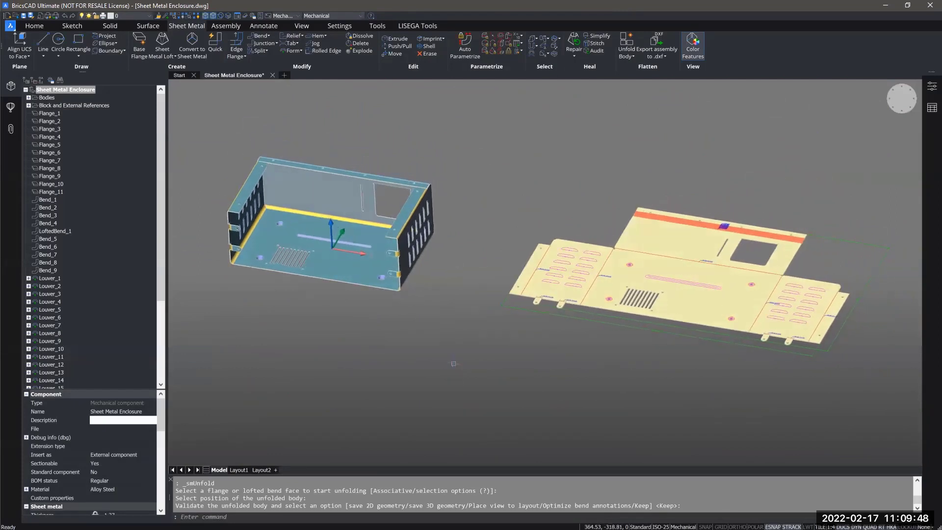
Export the unfolded enclosure as 2D geometry to the Desktop as Sheet Metal Enclosure_unfold.dxf in AutoCAD 2018 ASCII DXF format.
{"action": "left_click", "coordinate": [628, 56]}
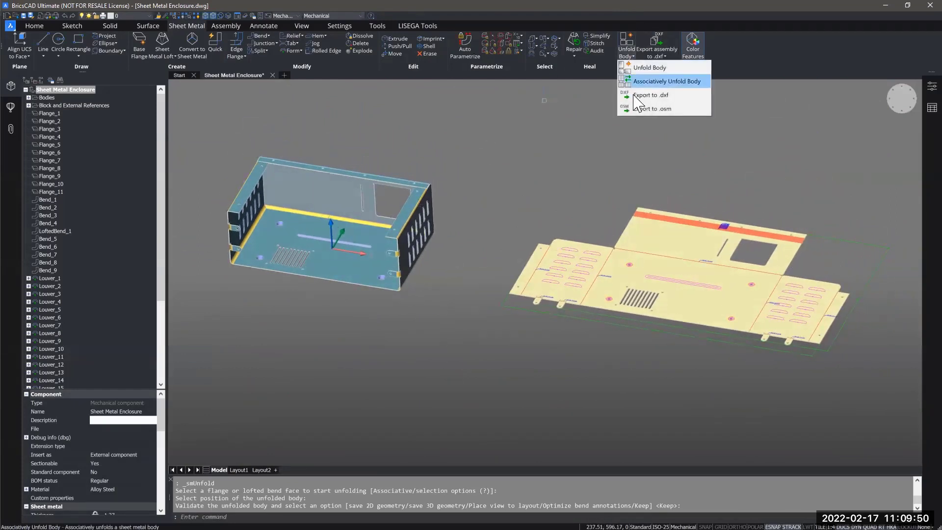
{"action": "left_click", "coordinate": [646, 92]}
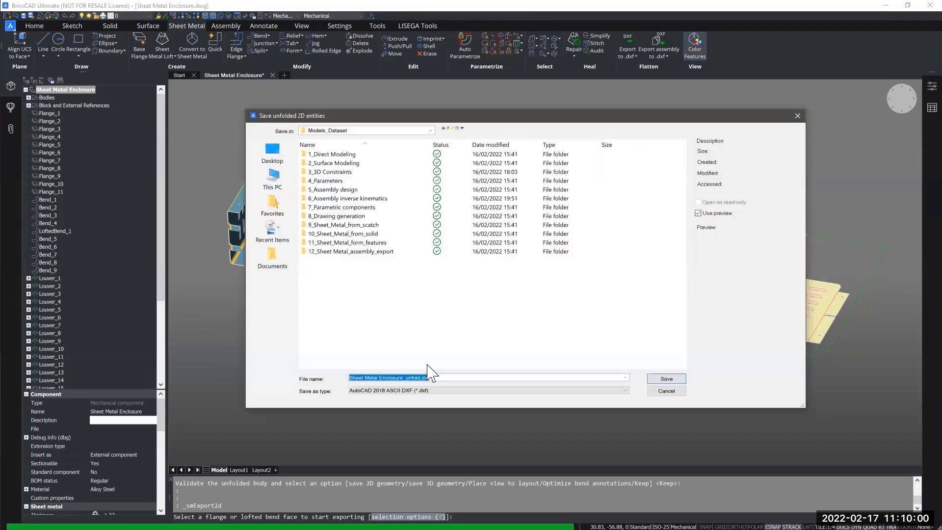
{"action": "left_click", "coordinate": [272, 153]}
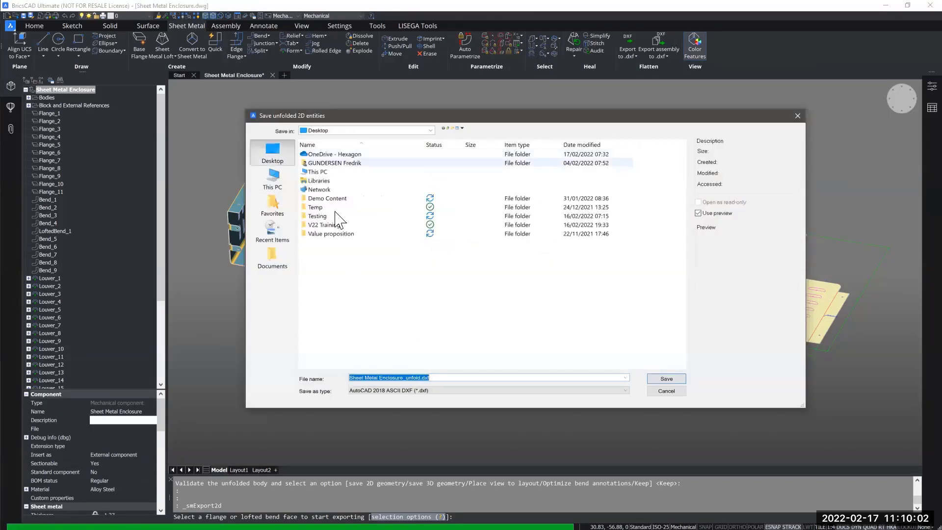
{"action": "left_click", "coordinate": [666, 379]}
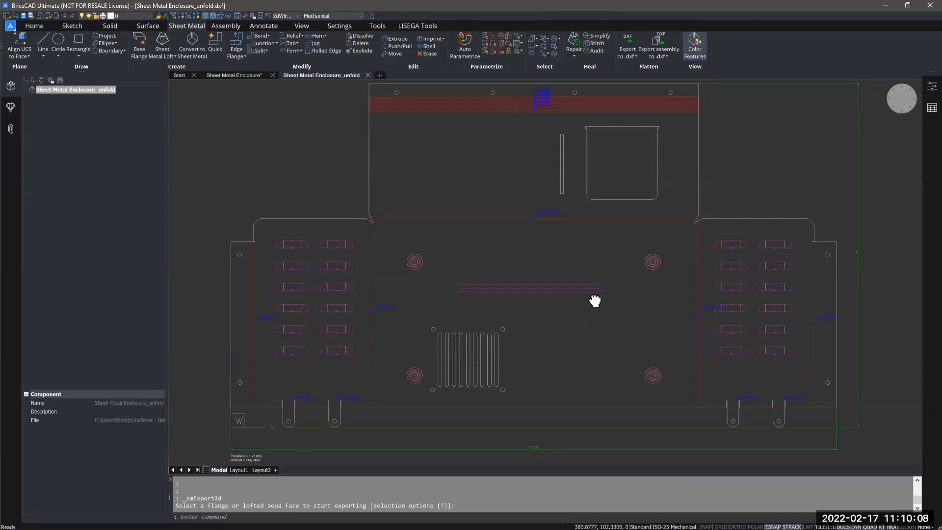
Examine the exported DXF's thickness and material notes and the full flat pattern, and return to the Sheet Metal Enclosure drawing.
{"action": "middle_click_drag", "start_coordinate": [595, 301], "coordinate": [597, 247]}
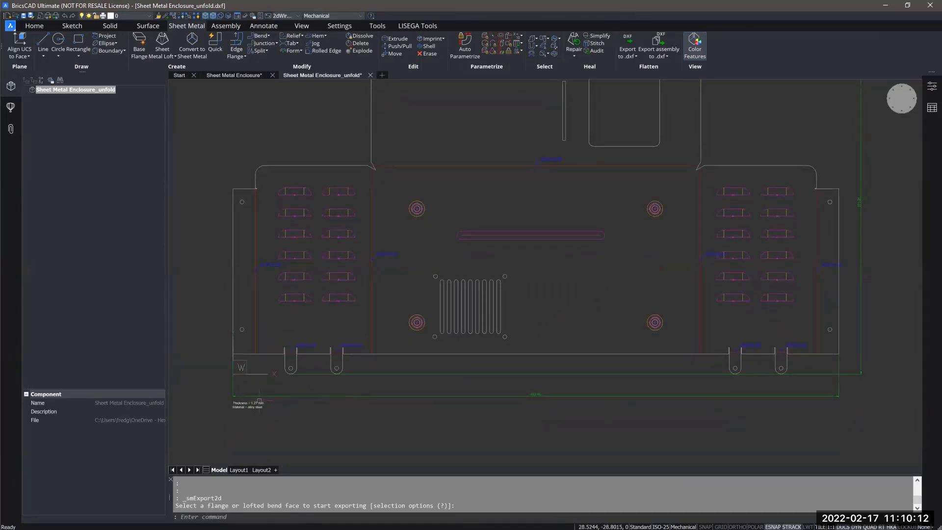
{"action": "scroll", "coordinate": [305, 391], "scroll_direction": "up", "scroll_amount": 5}
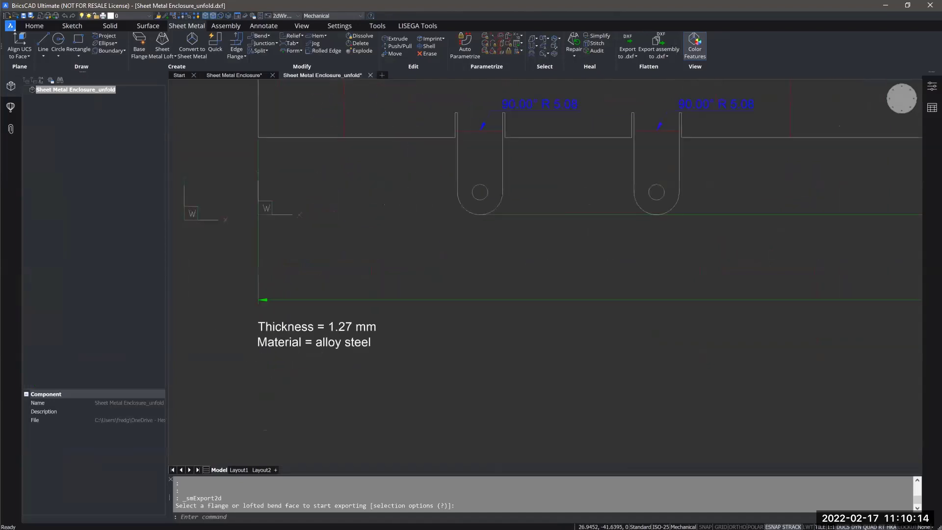
{"action": "middle_click_drag", "start_coordinate": [331, 372], "coordinate": [405, 367]}
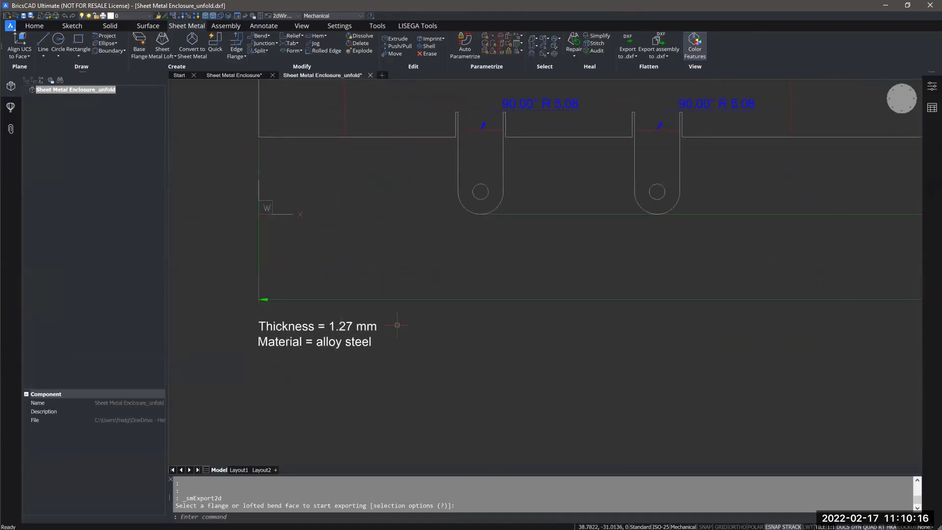
{"action": "scroll", "coordinate": [398, 324], "scroll_direction": "down", "scroll_amount": 4}
{"action": "middle_click_drag", "start_coordinate": [524, 330], "coordinate": [487, 371]}
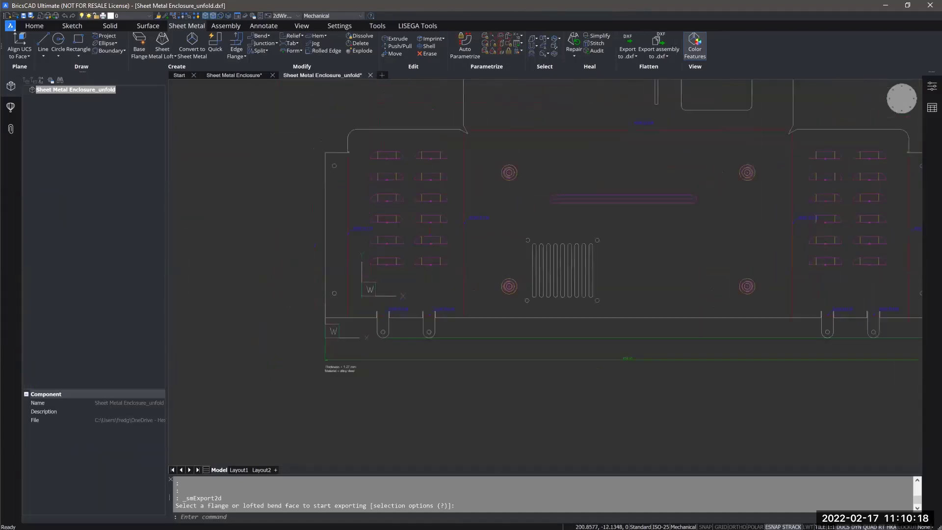
{"action": "scroll", "coordinate": [412, 257], "scroll_direction": "up", "scroll_amount": 2}
{"action": "scroll", "coordinate": [444, 288], "scroll_direction": "down", "scroll_amount": 1}
{"action": "scroll", "coordinate": [443, 287], "scroll_direction": "down", "scroll_amount": 3}
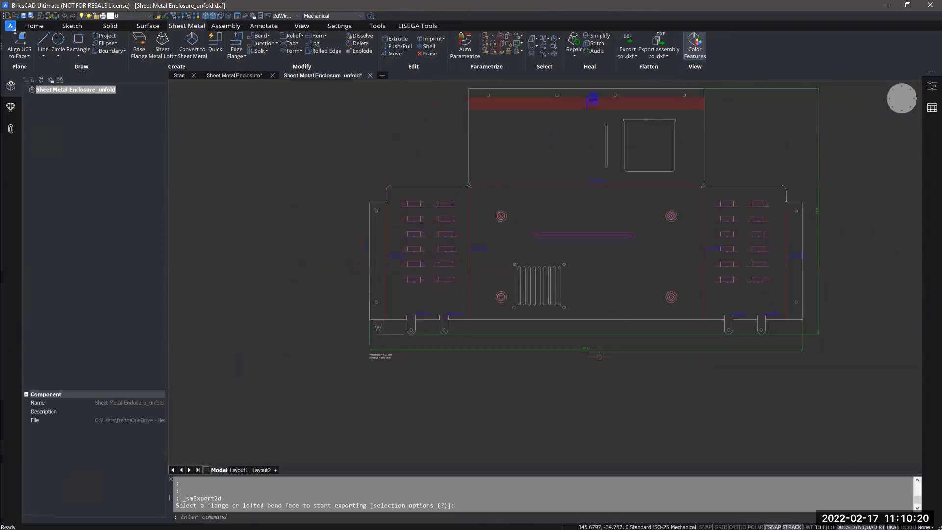
{"action": "middle_click_drag", "start_coordinate": [562, 355], "coordinate": [511, 376]}
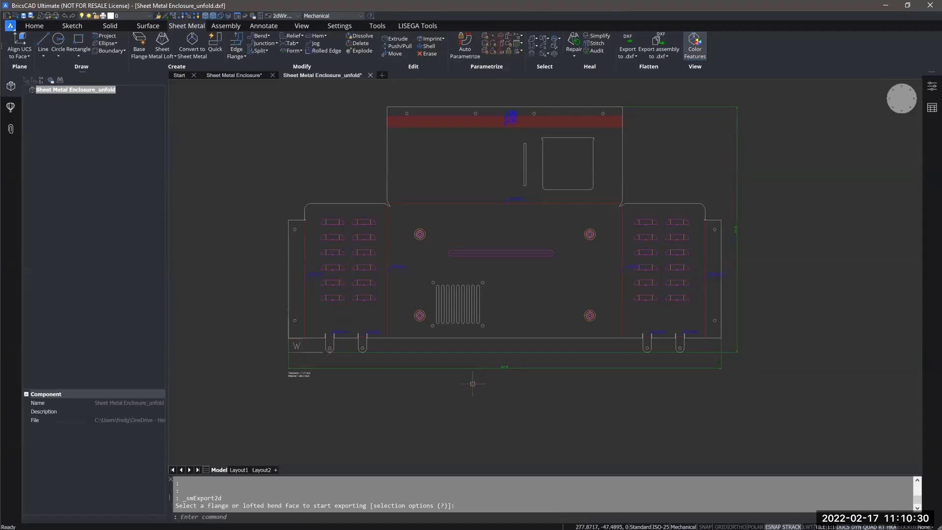
{"action": "left_click", "coordinate": [241, 74]}
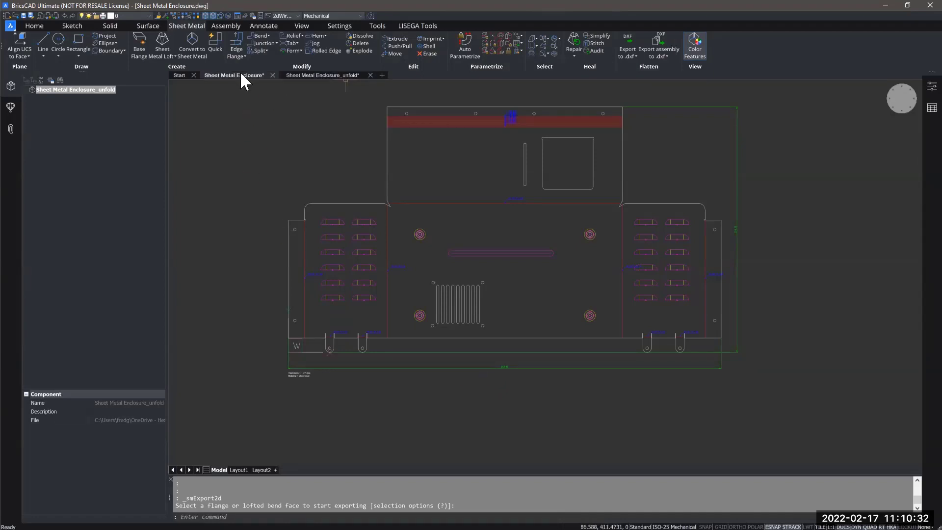